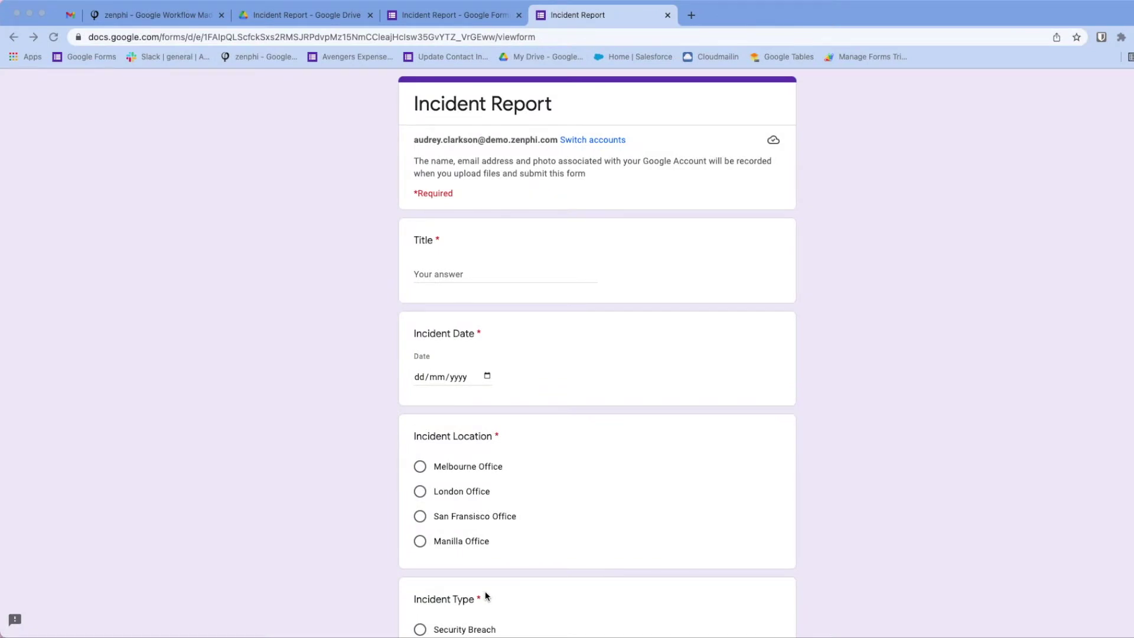
From the zenphi dashboard, create a new flow using the Google Forms New Response trigger
scroll(486, 596, down, 5)
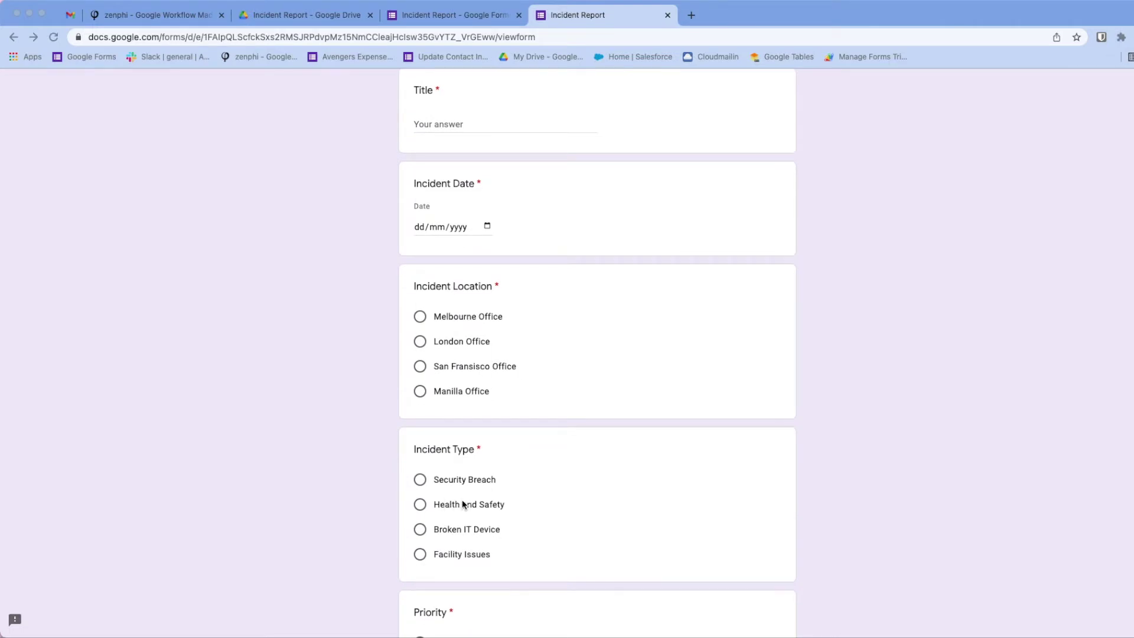
scroll(463, 504, up, 5)
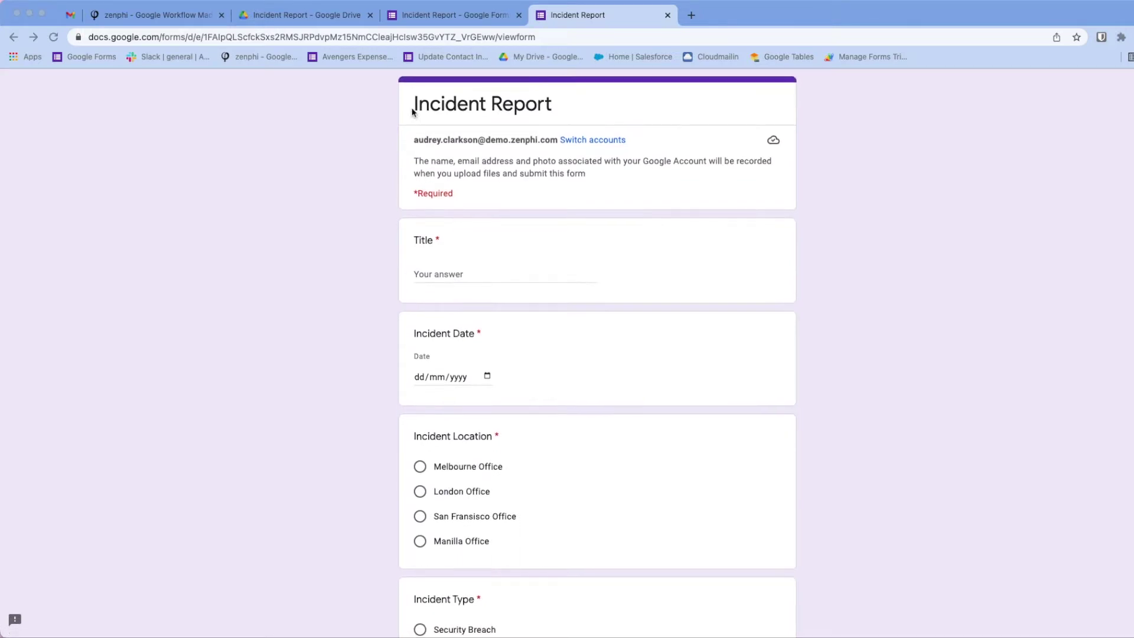
scroll(462, 274, down, 9)
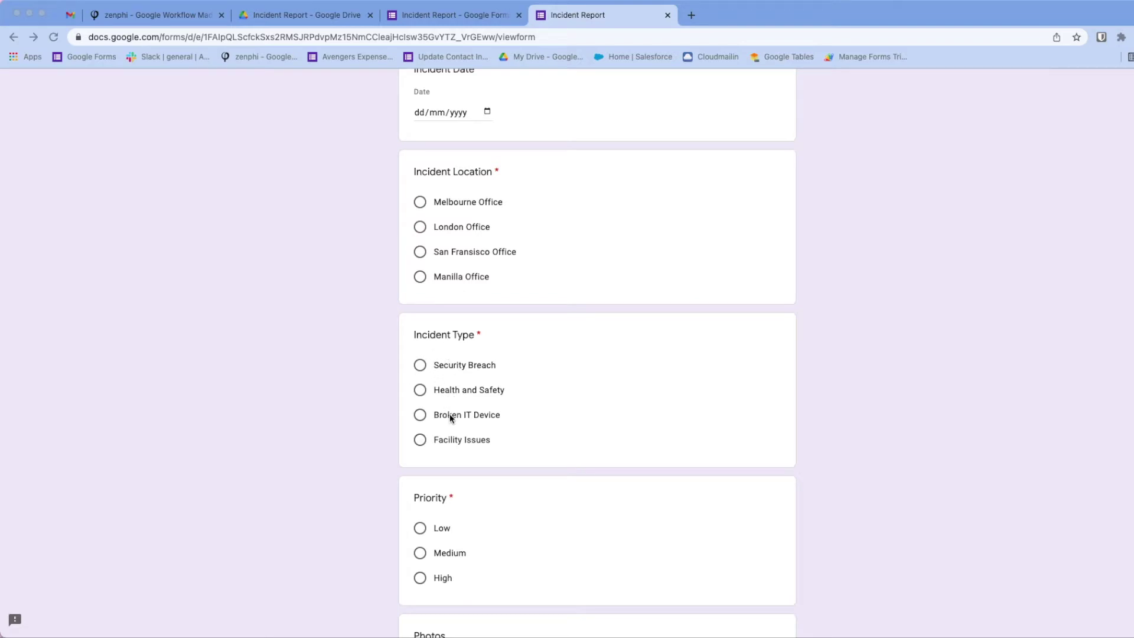
click(175, 22)
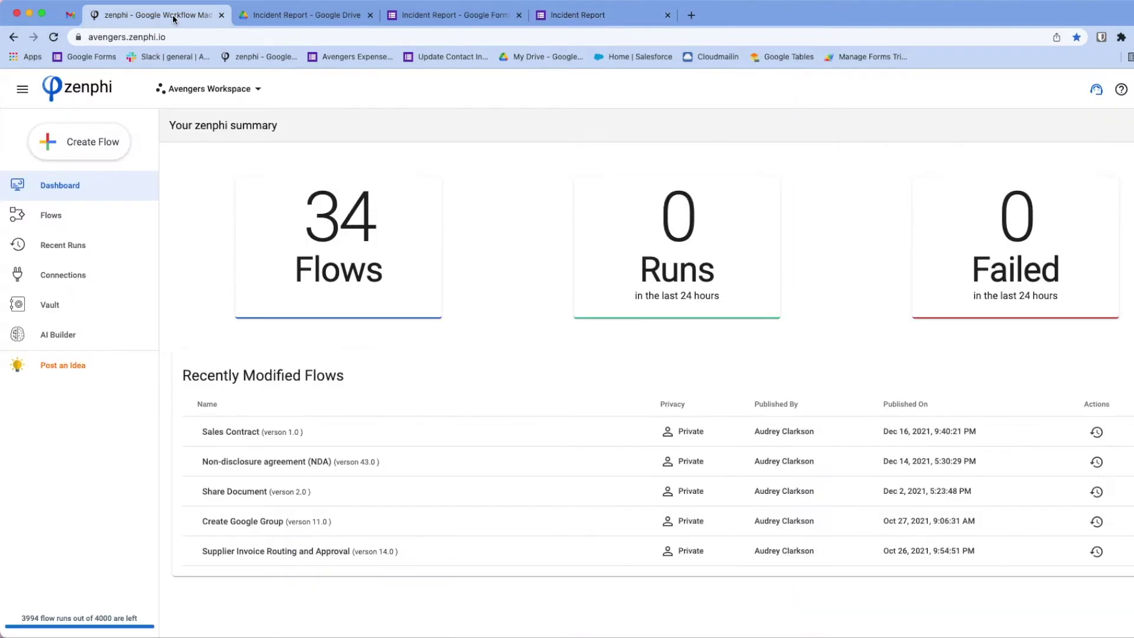
click(96, 155)
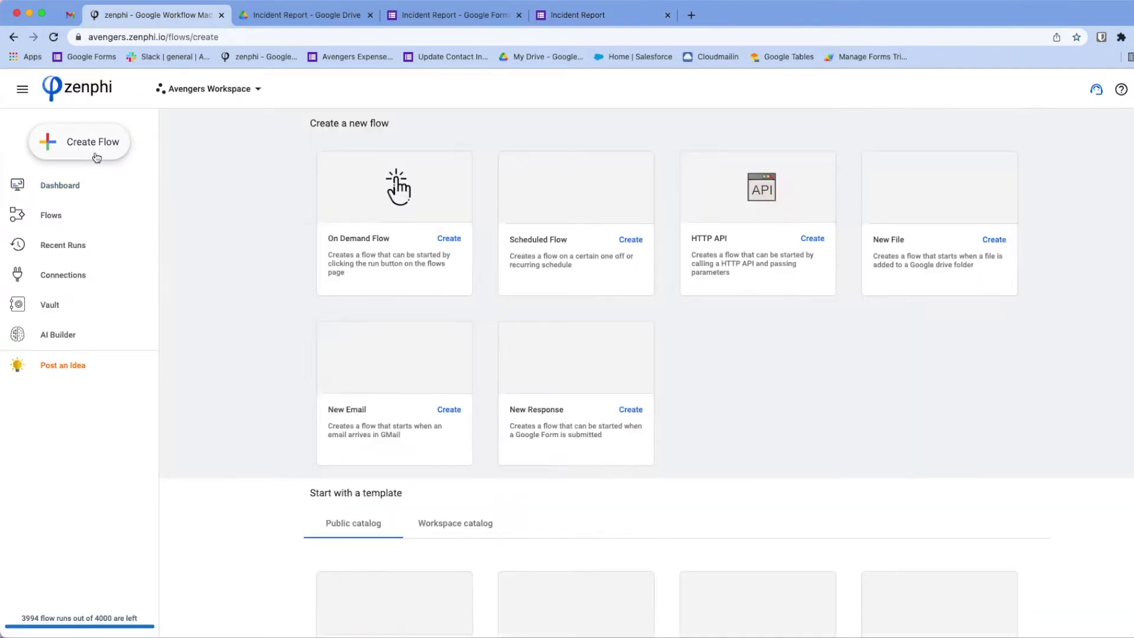
click(629, 410)
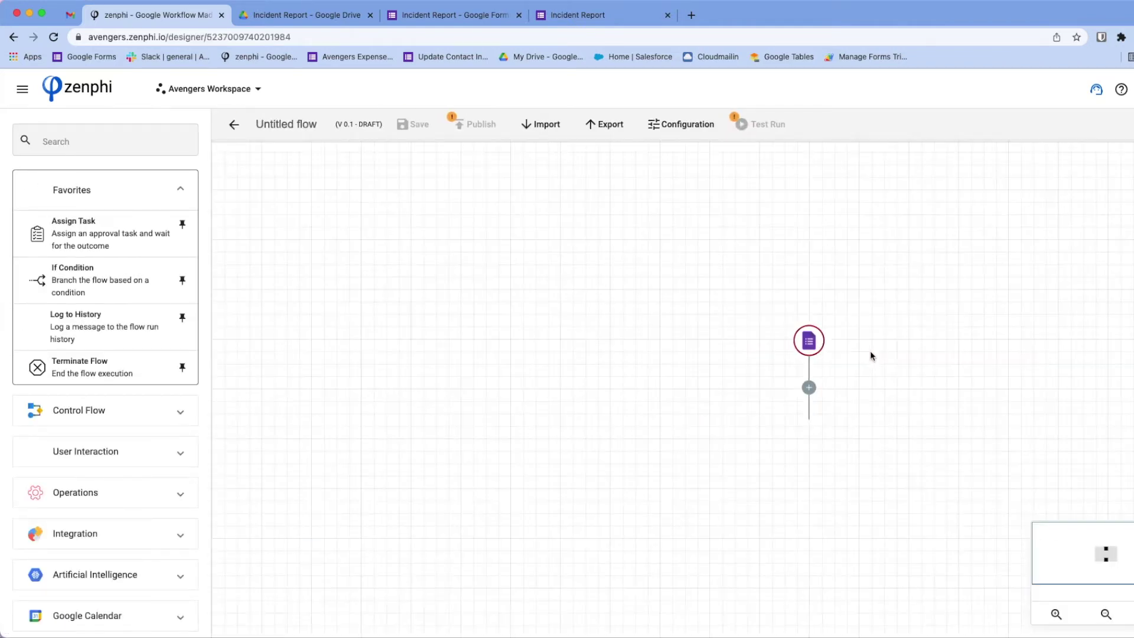
Point the trigger at the Incident Report form in the Incident Report folder
click(808, 342)
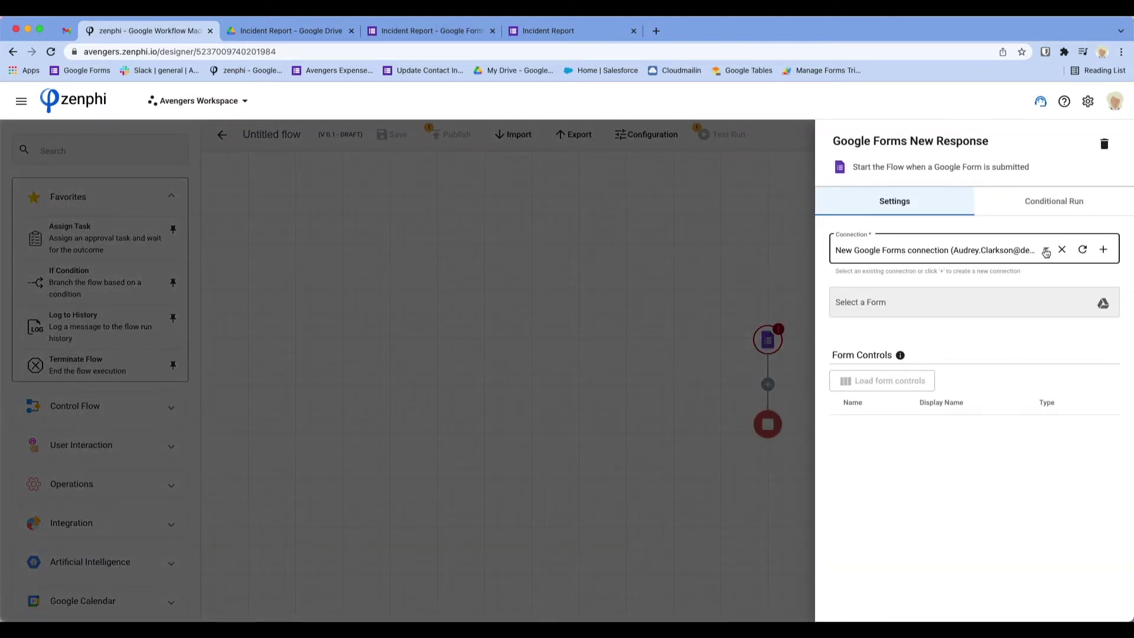
click(924, 302)
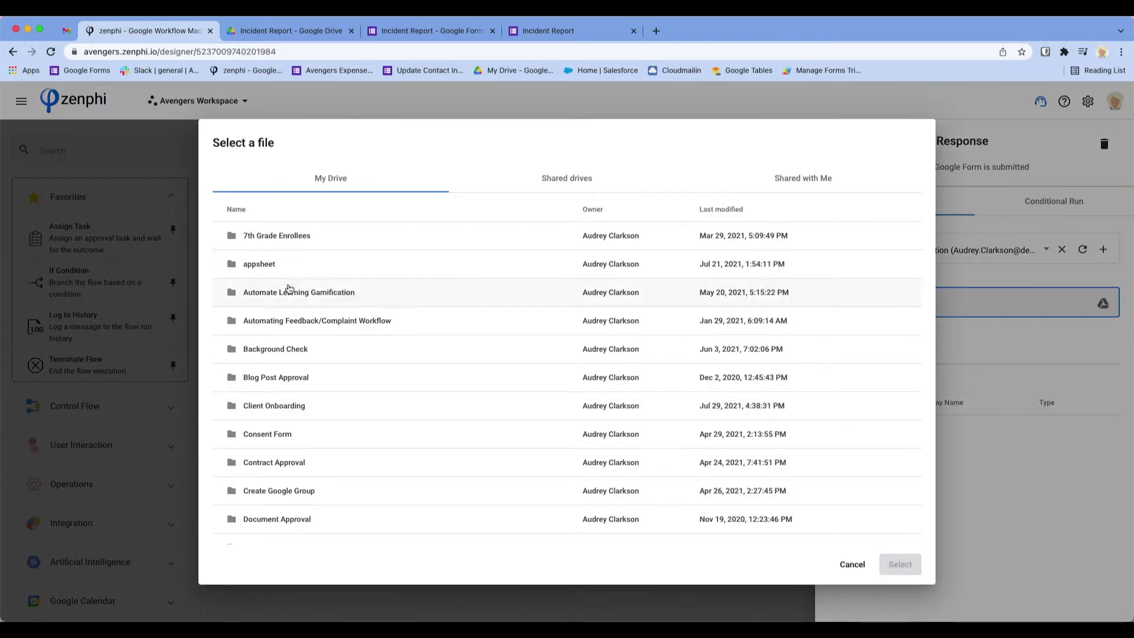
scroll(271, 451, down, 5)
scroll(273, 452, down, 3)
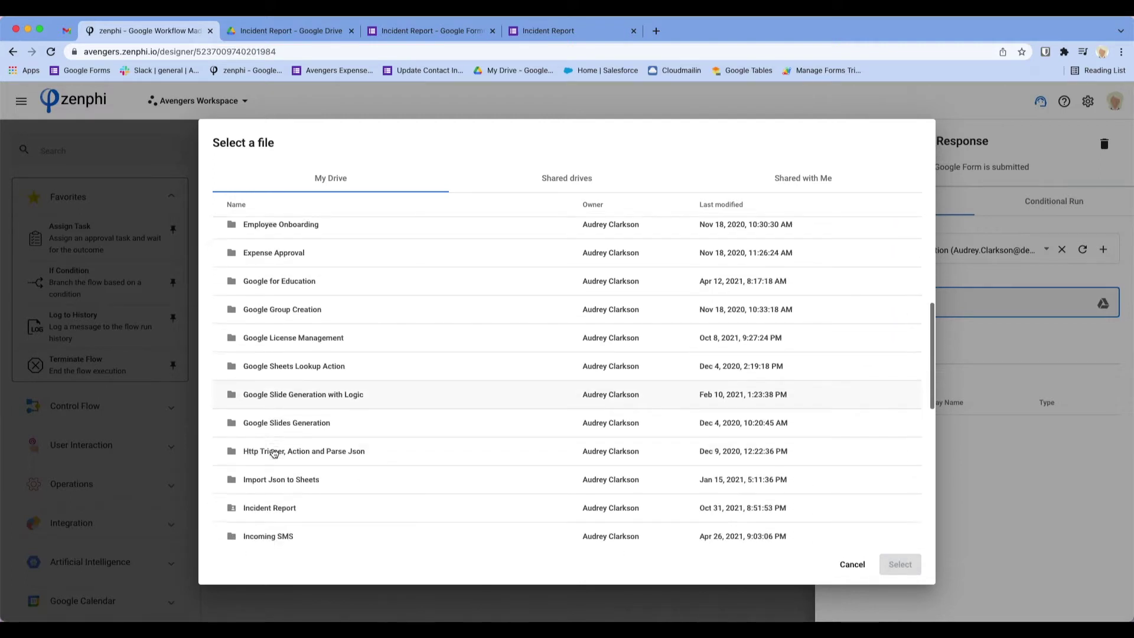
double_click(278, 473)
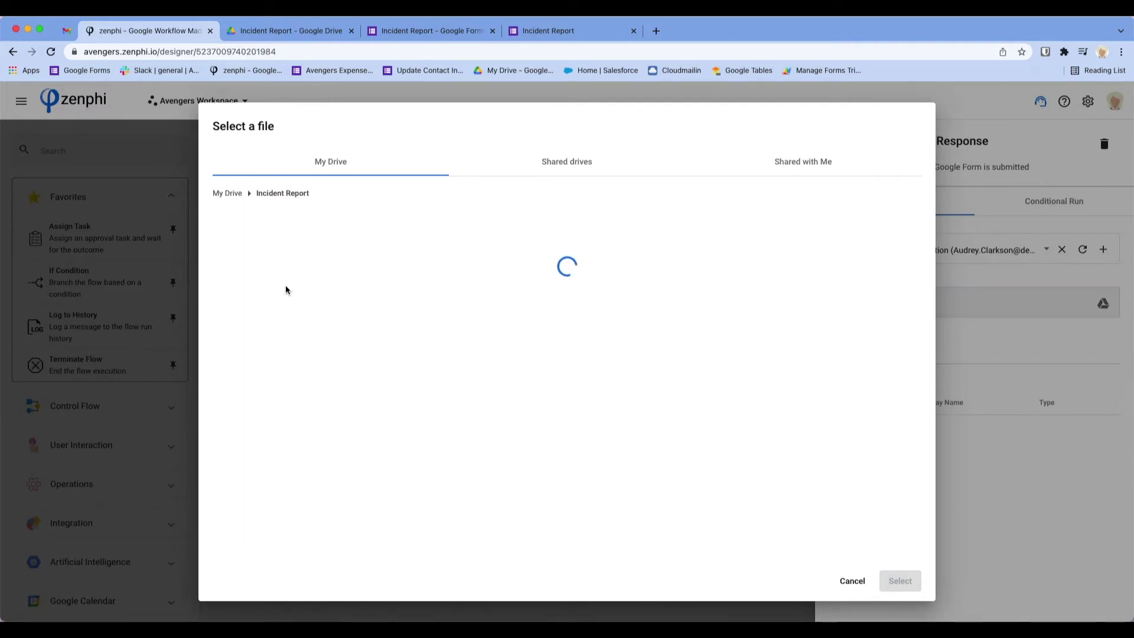
click(273, 281)
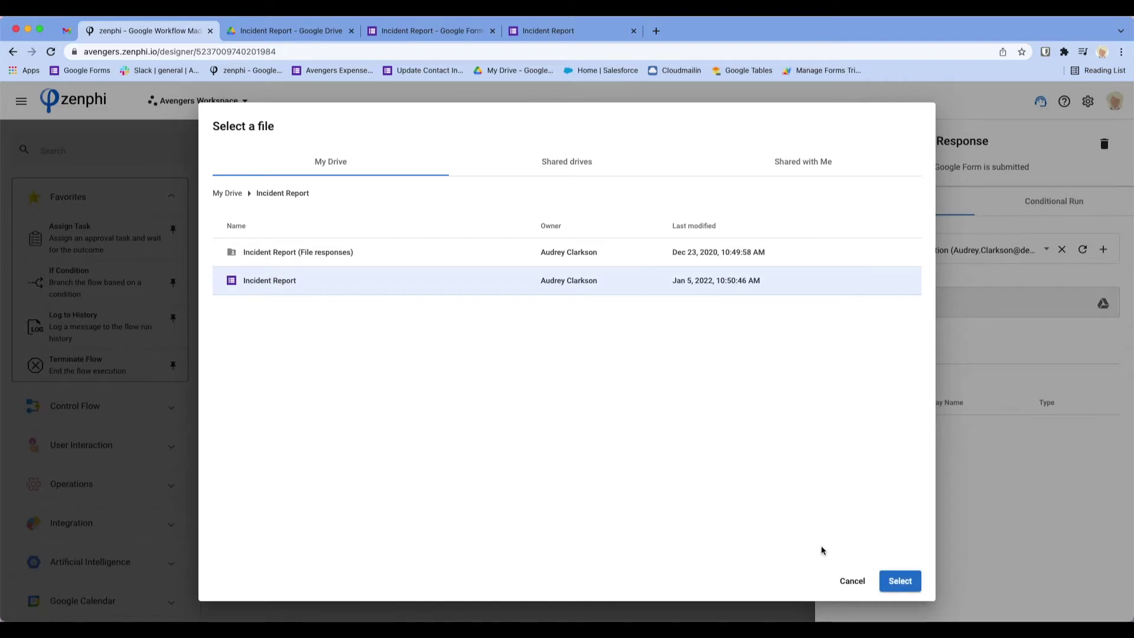
click(901, 583)
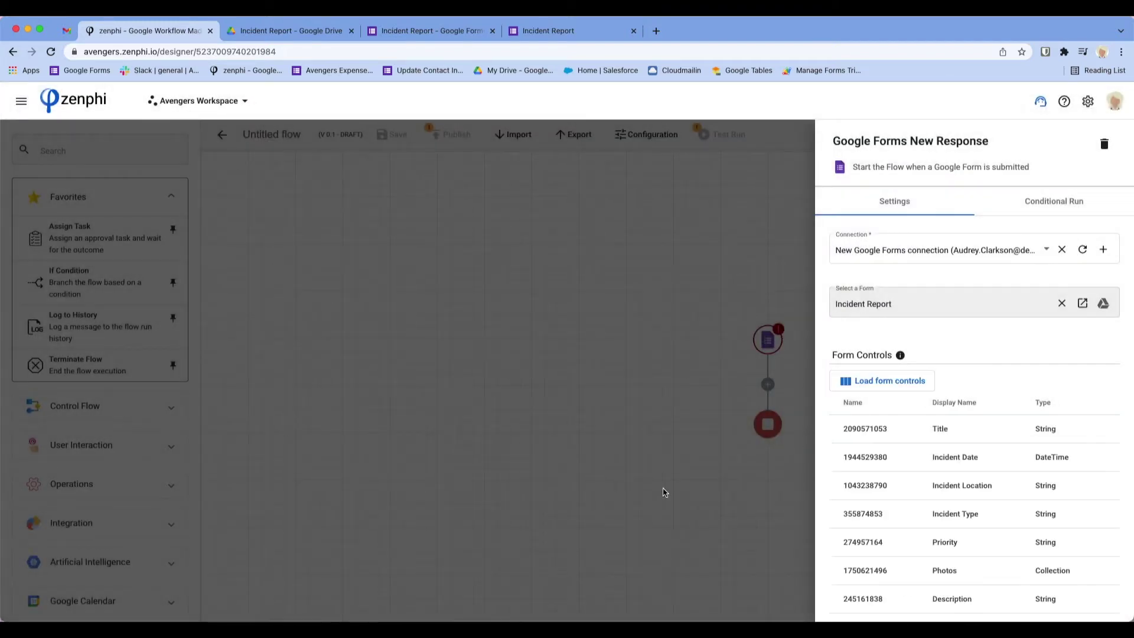
click(663, 492)
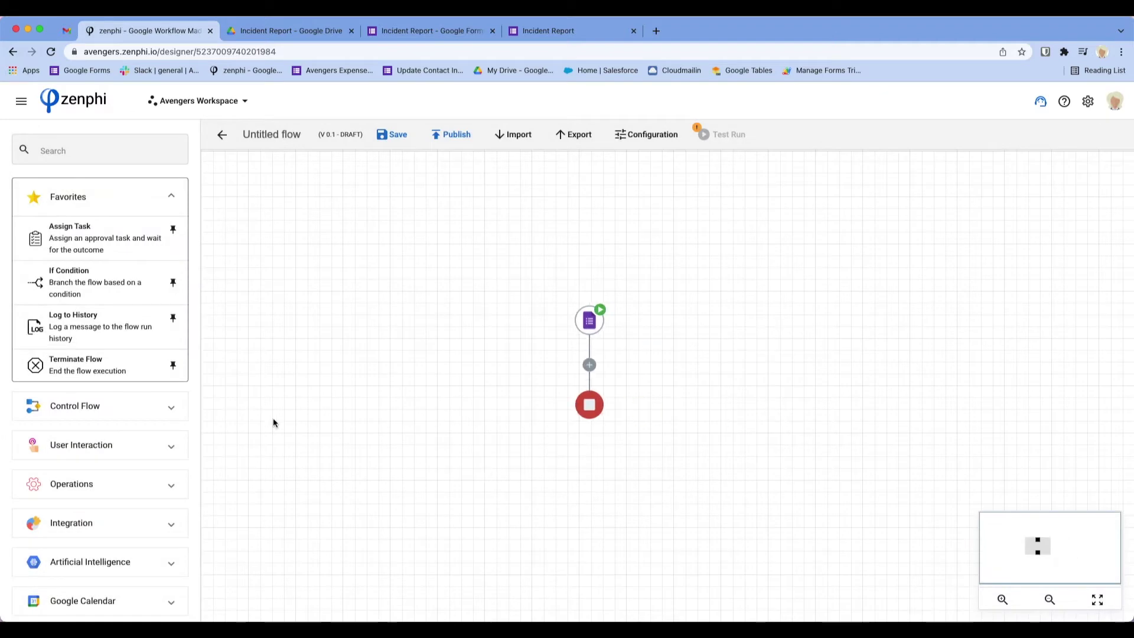
Drop a Control Flow Switch By Value step below the form trigger and centre it on the canvas
click(125, 408)
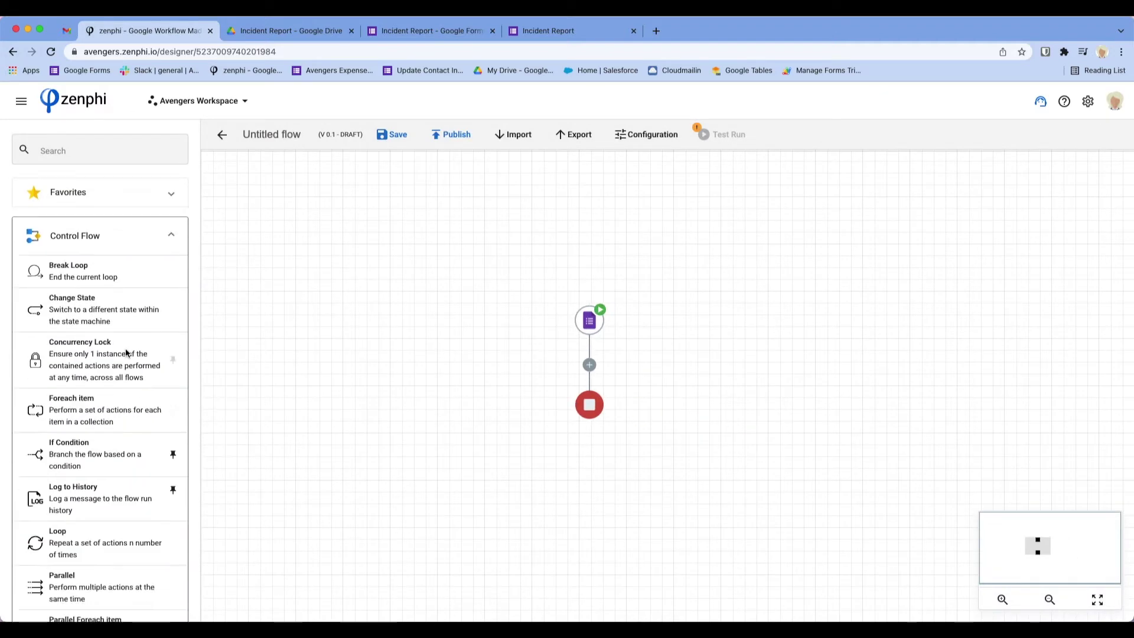
scroll(125, 353, down, 5)
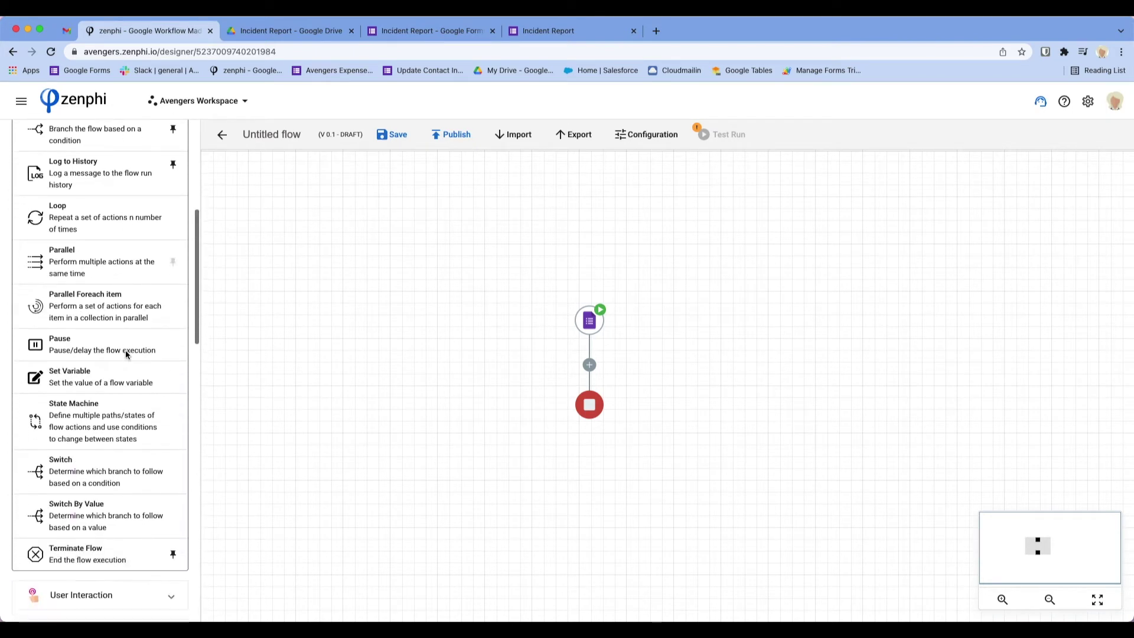
scroll(125, 349, down, 2)
drag(82, 463, 591, 363)
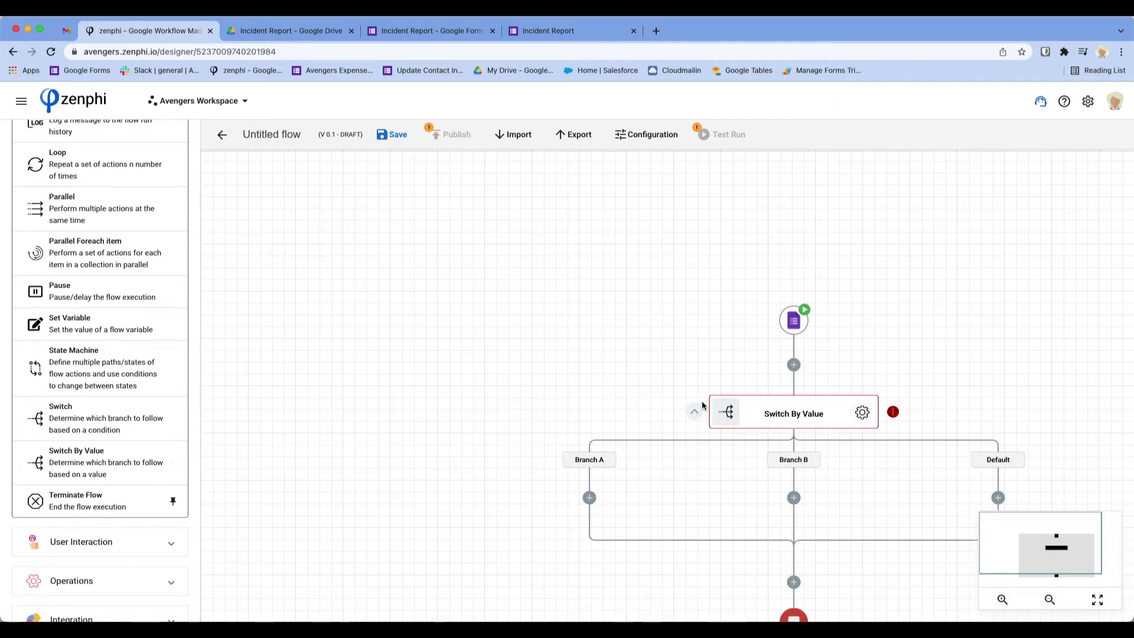
drag(702, 405, 493, 305)
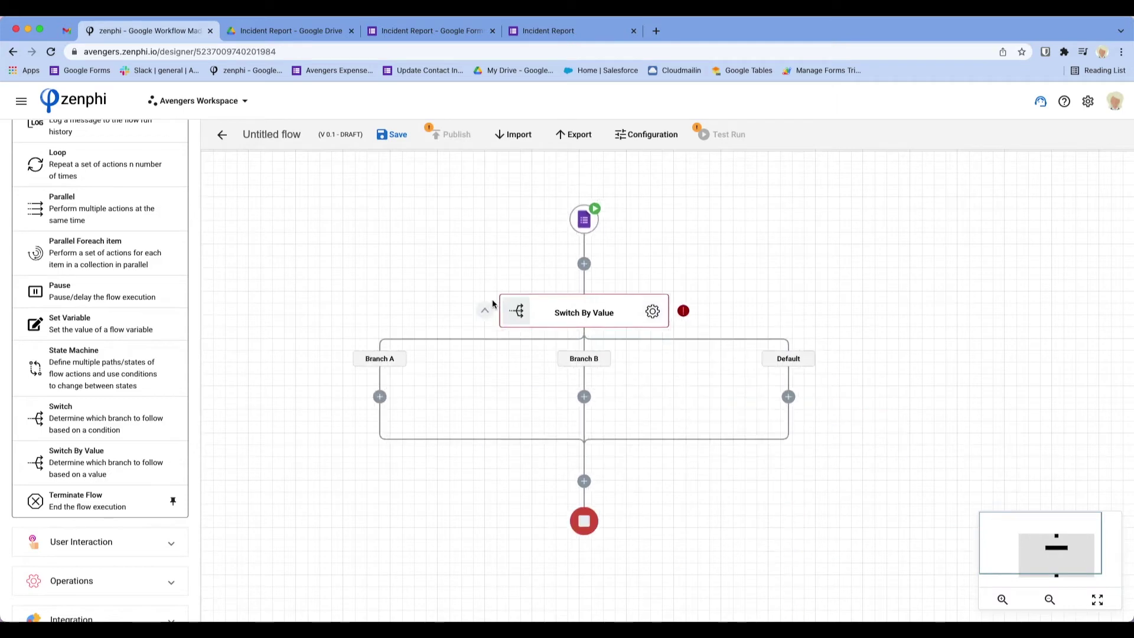
Set the Switch By Value input to the form trigger's Incident Type answer token
click(652, 312)
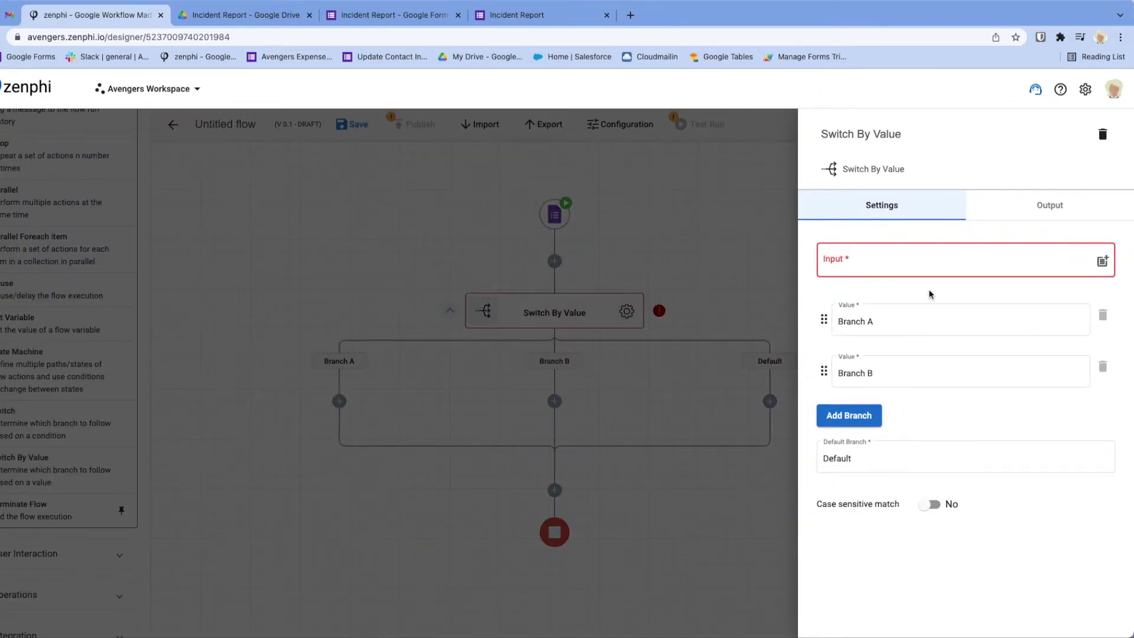
click(921, 261)
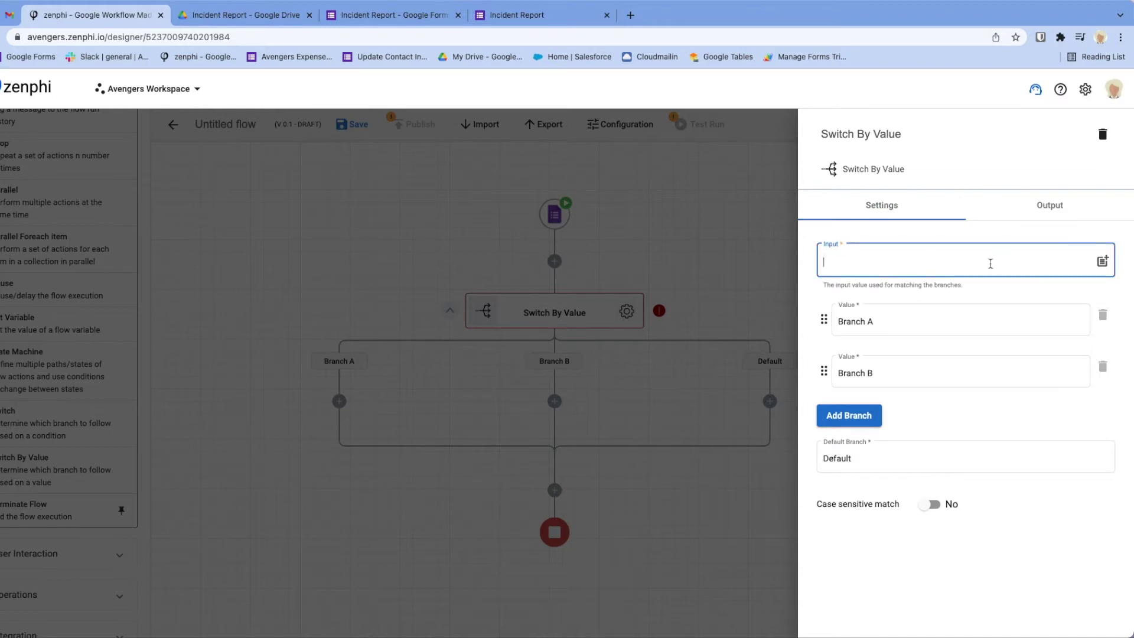
click(1102, 261)
click(734, 260)
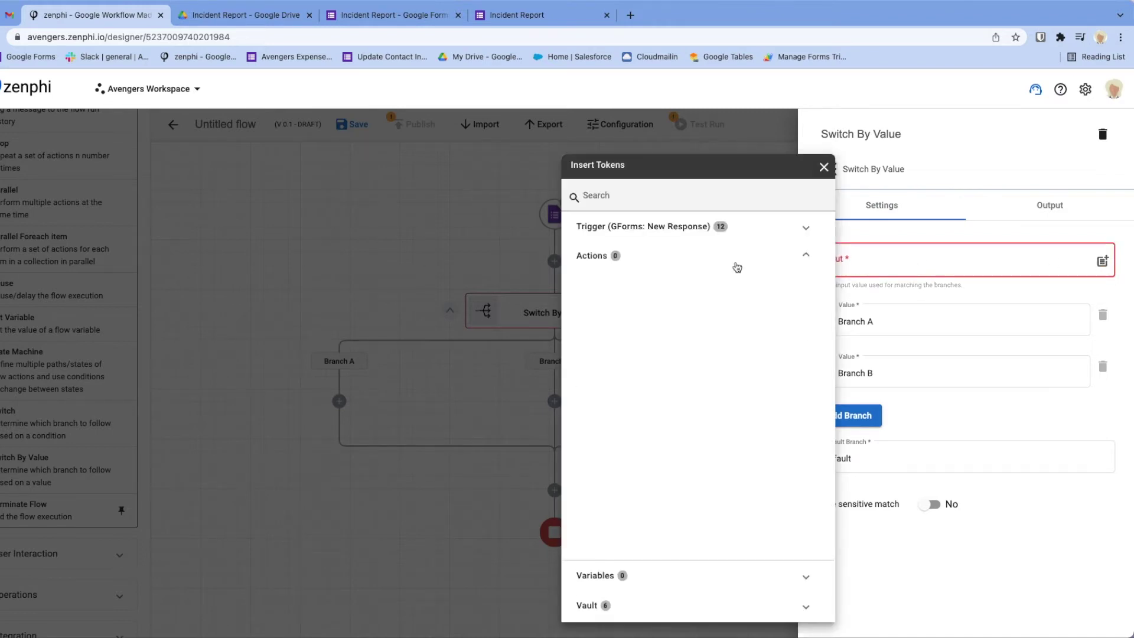
click(739, 230)
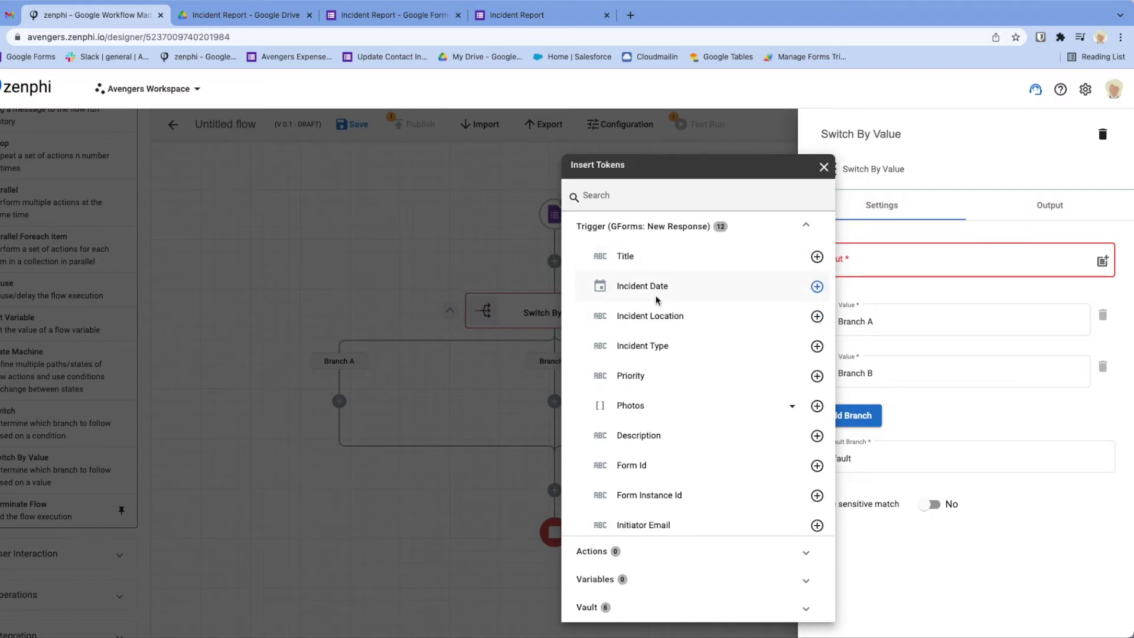
click(816, 346)
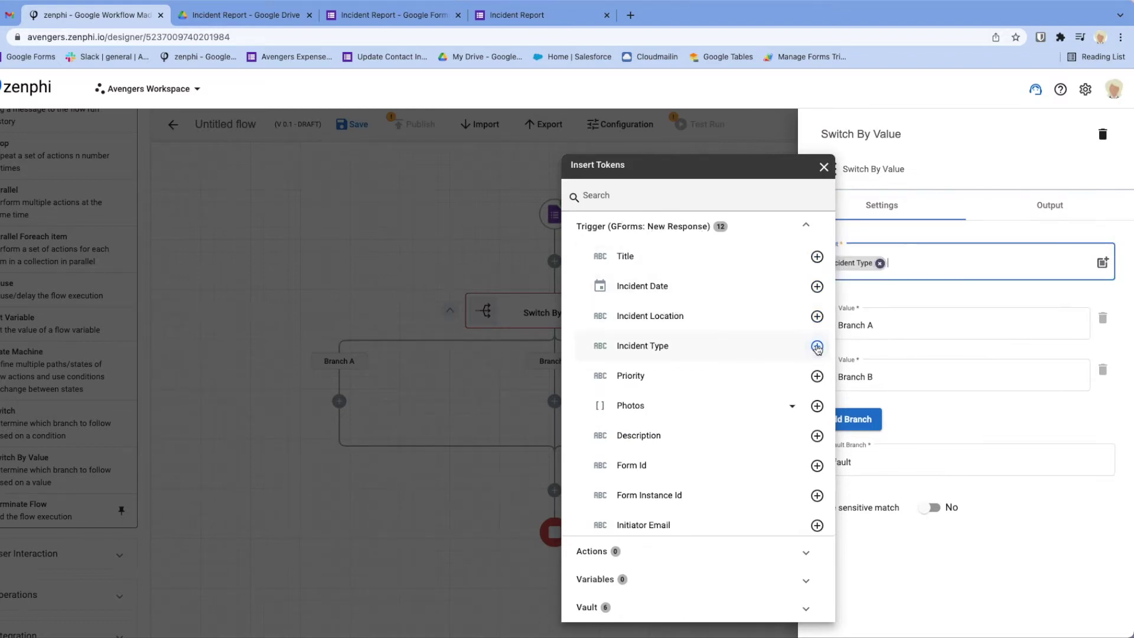
click(893, 325)
triple_click(891, 323)
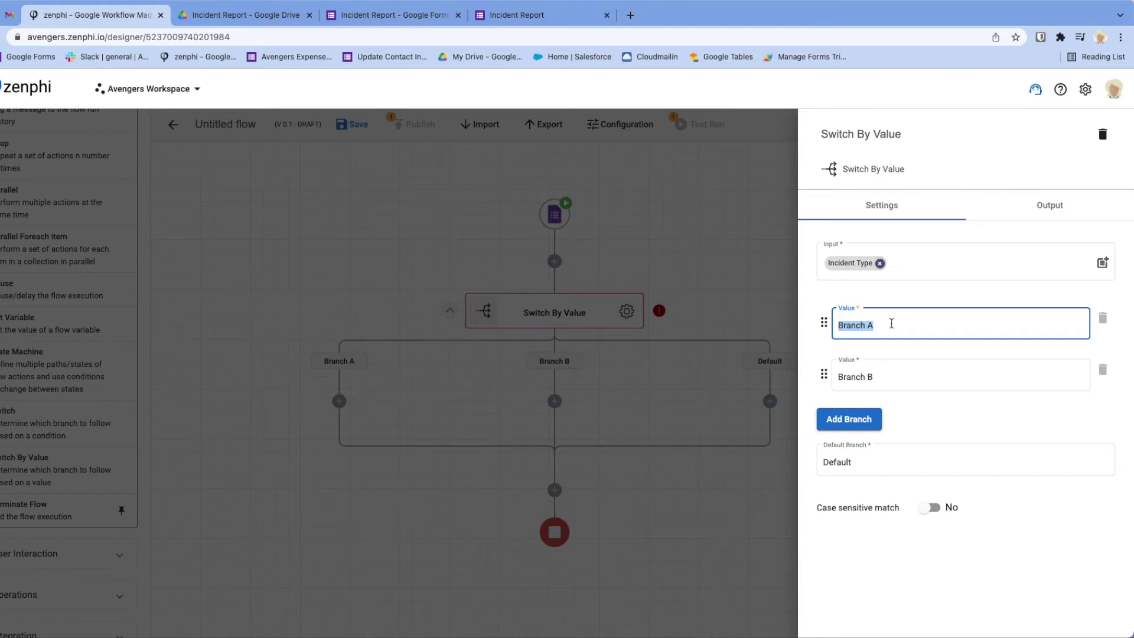
Set the first two branch values to 'Security Breach' and 'Health and Safety'
text(Security Breach)
click(873, 378)
key(ctrl+a)
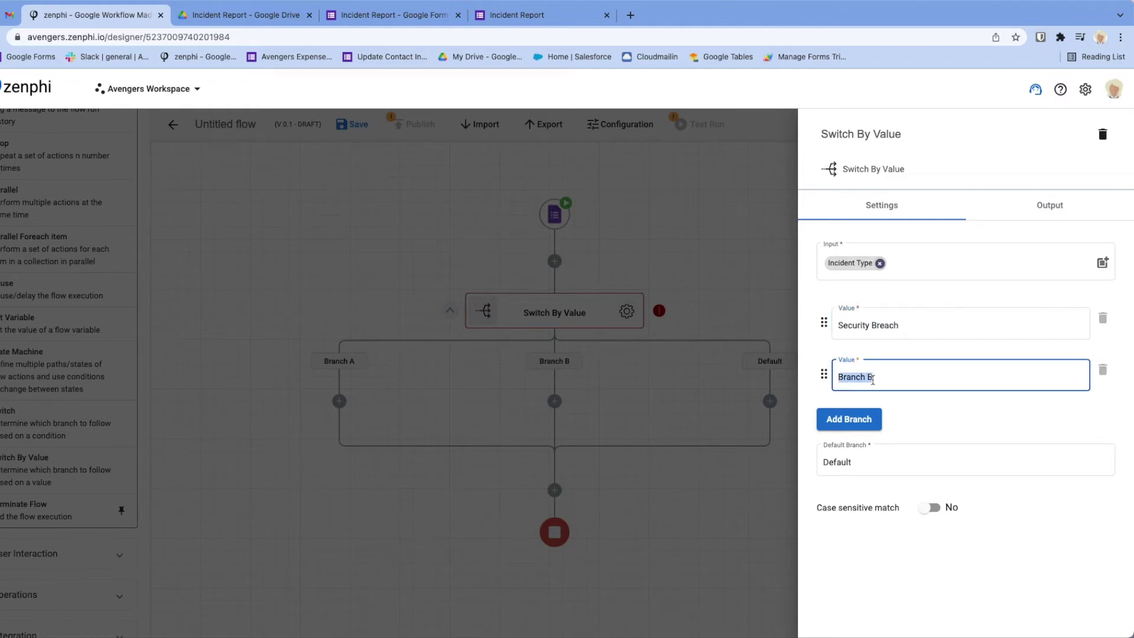
text(Health and Saft)
key(BackSpace)
key(BackSpace)
key(BackSpace)
Add third and fourth branches with values 'Broken IT Devices' and 'Facility Issue'
click(841, 424)
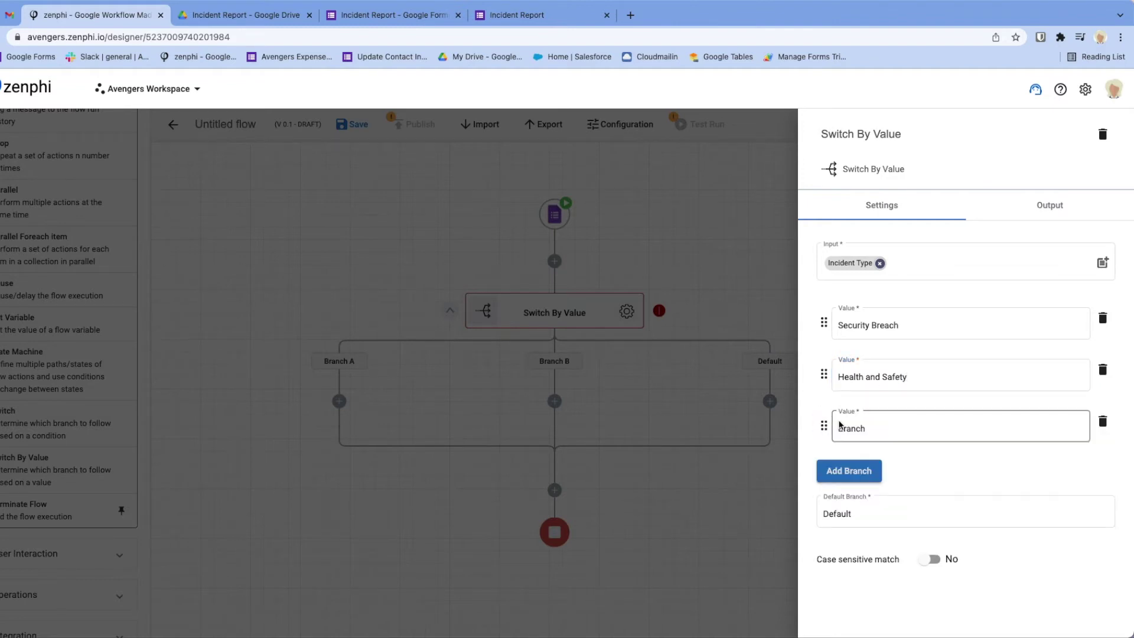
click(855, 484)
click(506, 16)
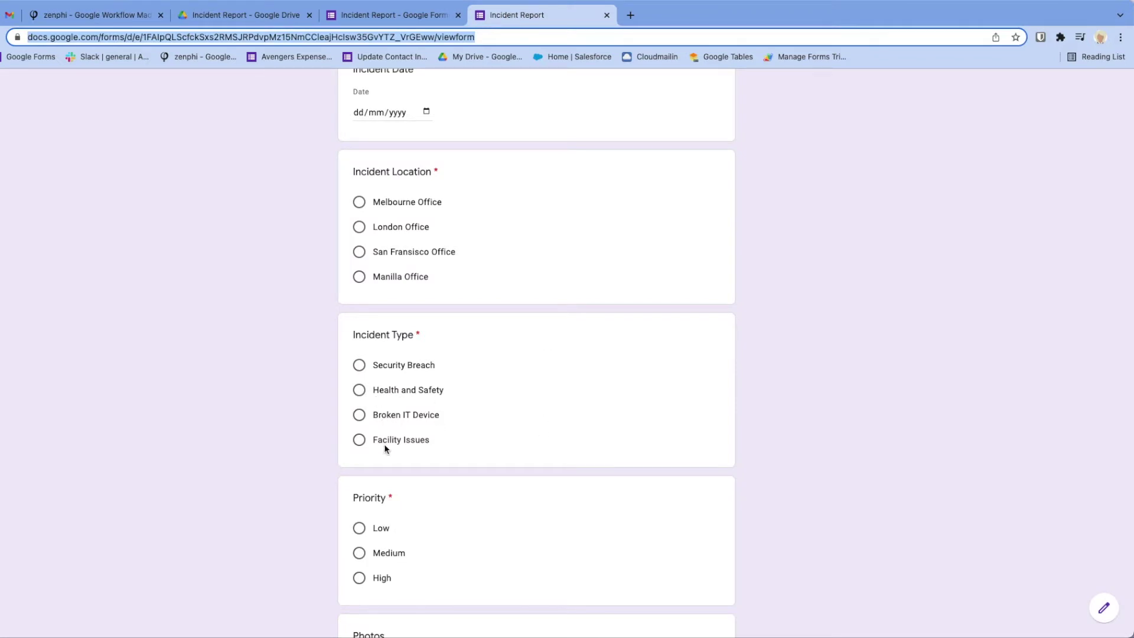
click(109, 17)
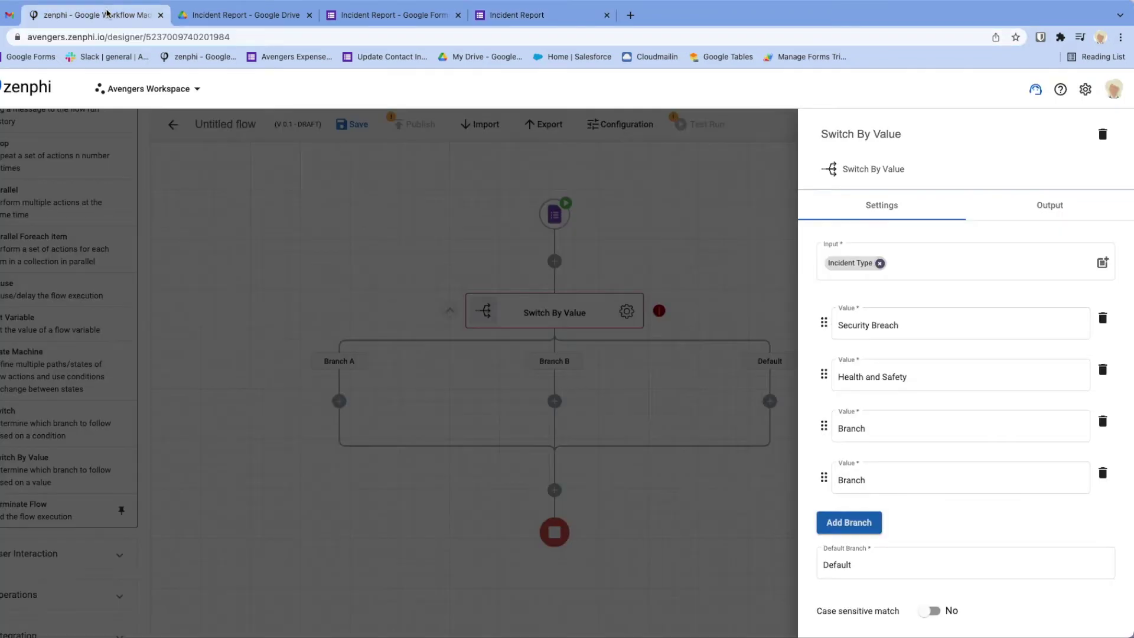
click(861, 428)
double_click(861, 428)
text(Bor)
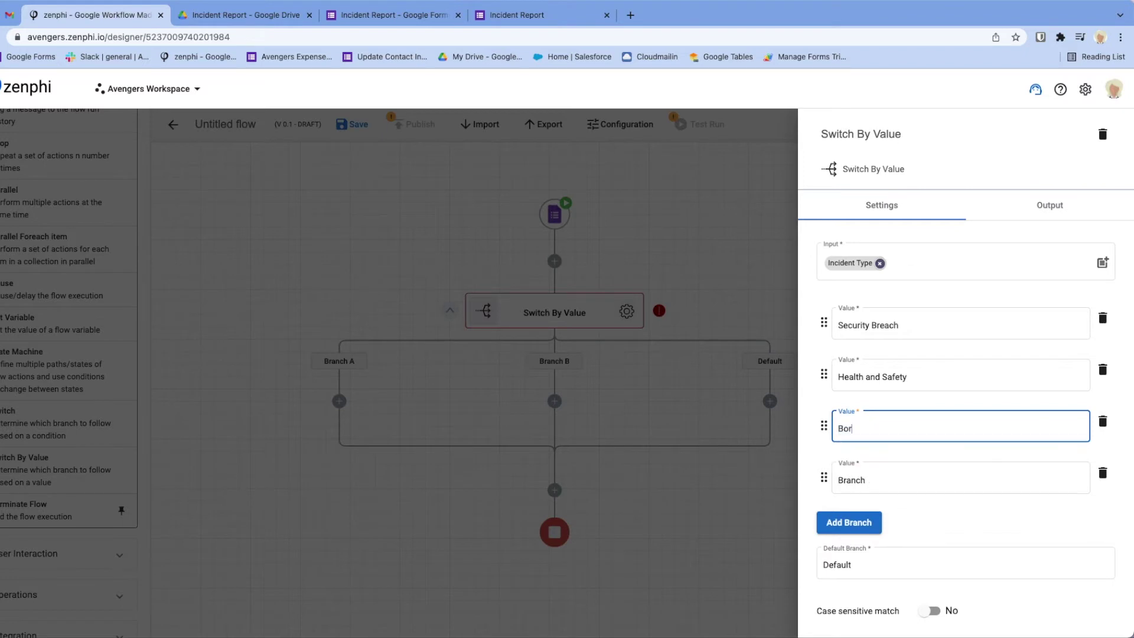
text(ken IT Devices)
double_click(851, 429)
text(Broken)
double_click(867, 479)
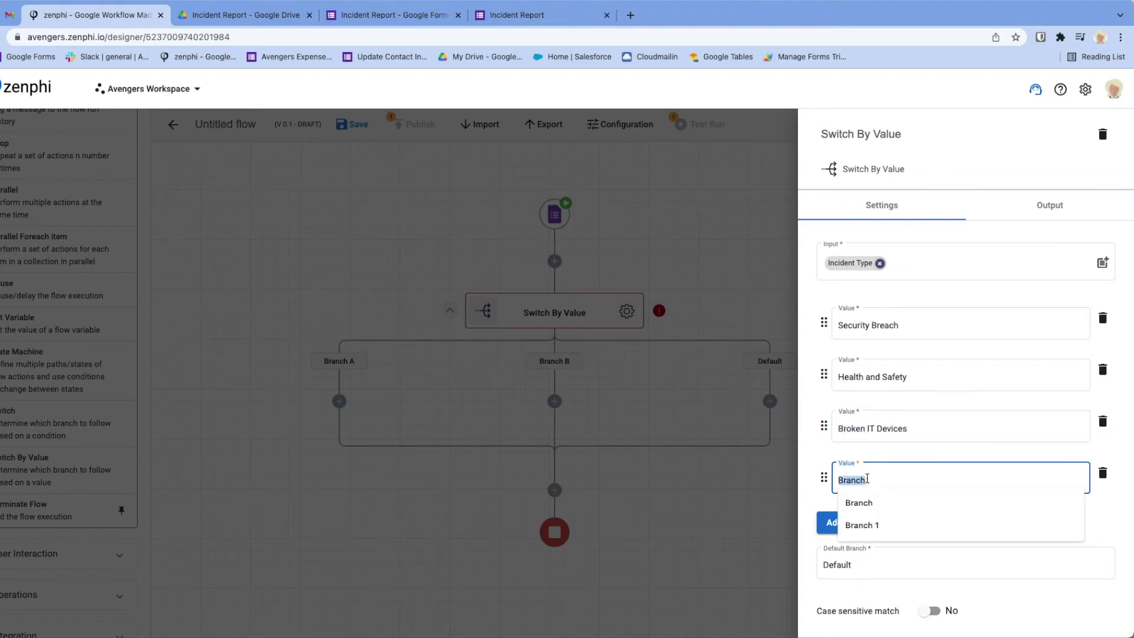
text(Facility I)
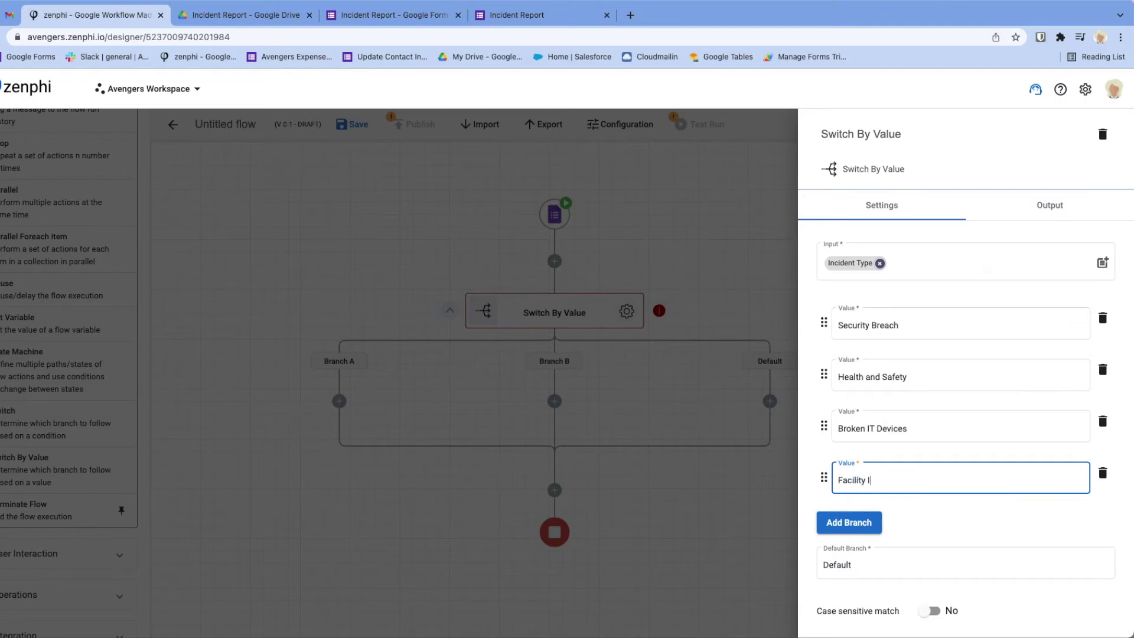
text(ssues)
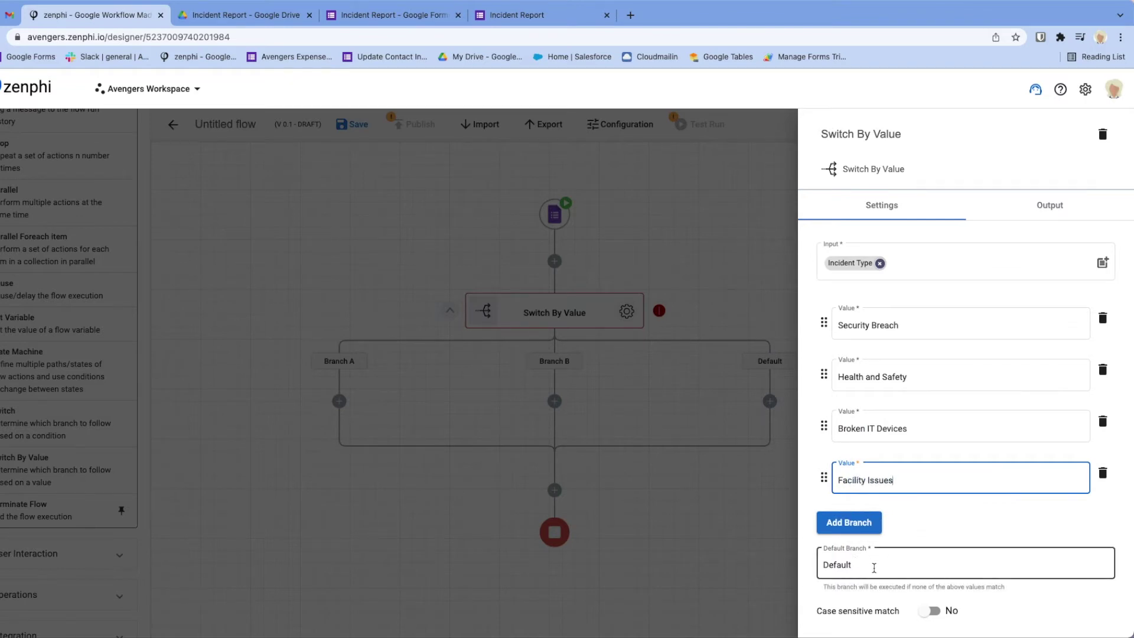
Close the switch settings and pan the canvas to show all five paths, including Default
click(721, 544)
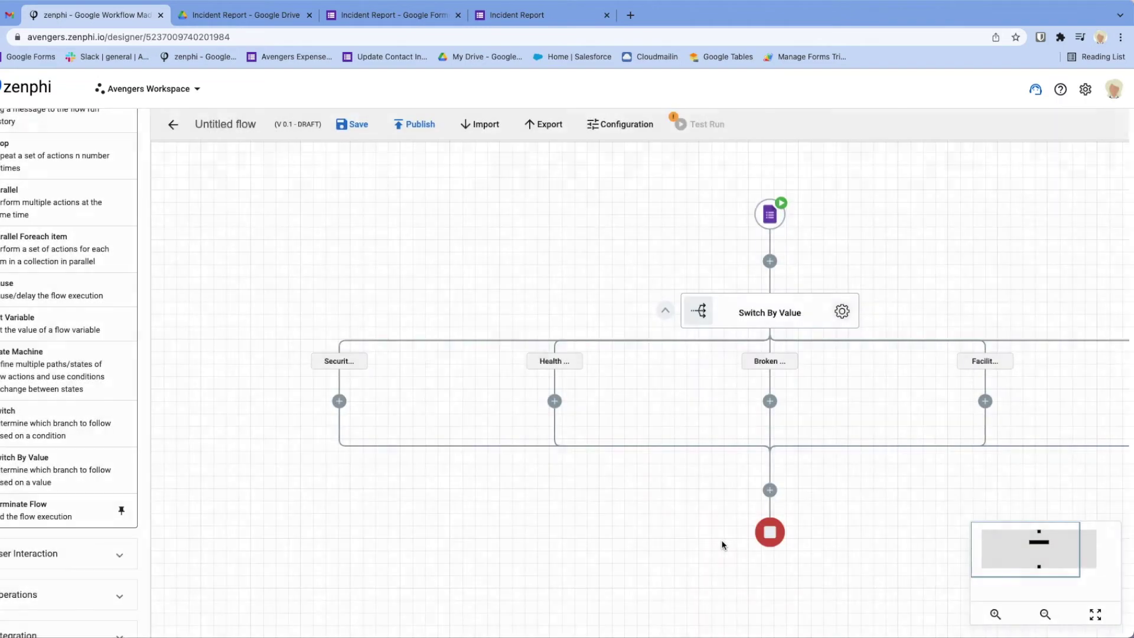
drag(641, 230, 507, 217)
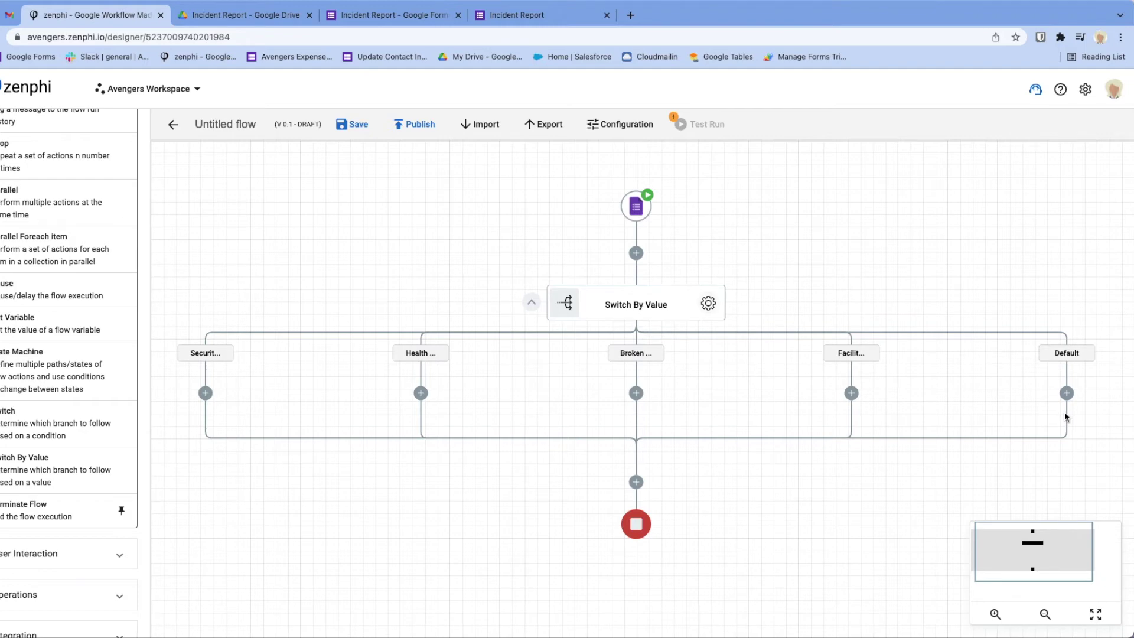
scroll(26, 418, down, 3)
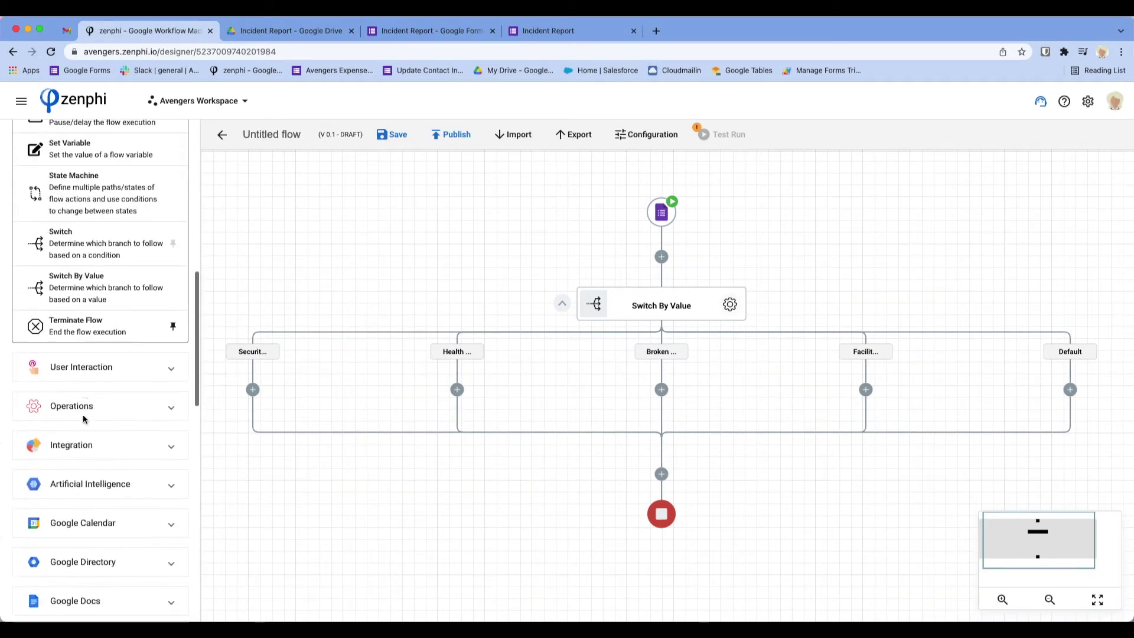
Drop a Gmail Send Email step onto the Security branch
scroll(83, 413, down, 6)
click(101, 310)
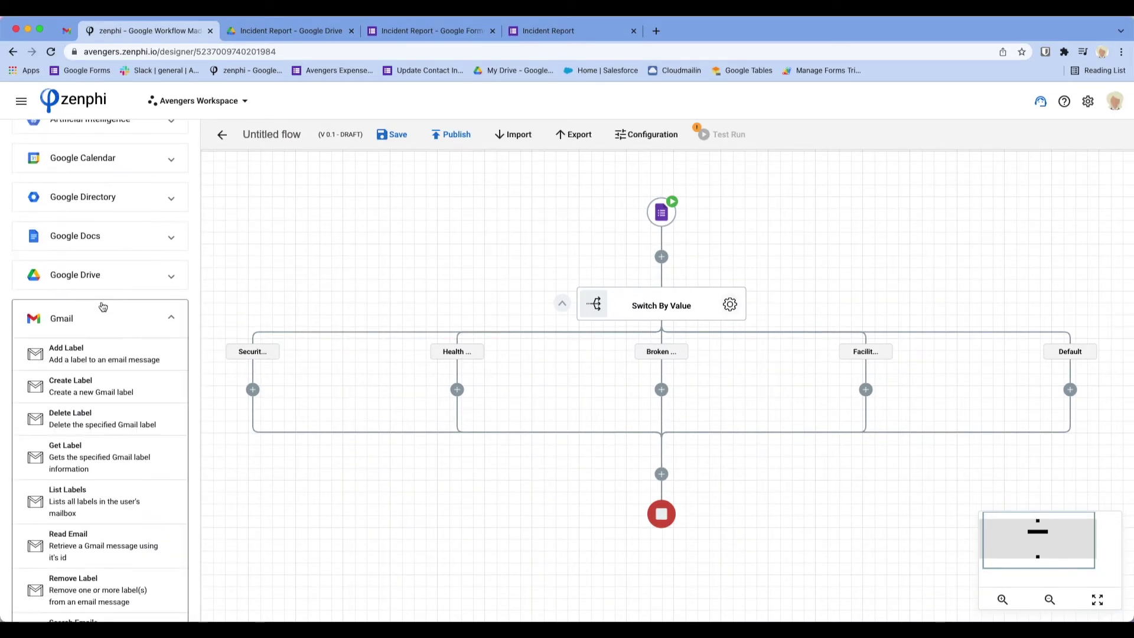
scroll(78, 437, down, 3)
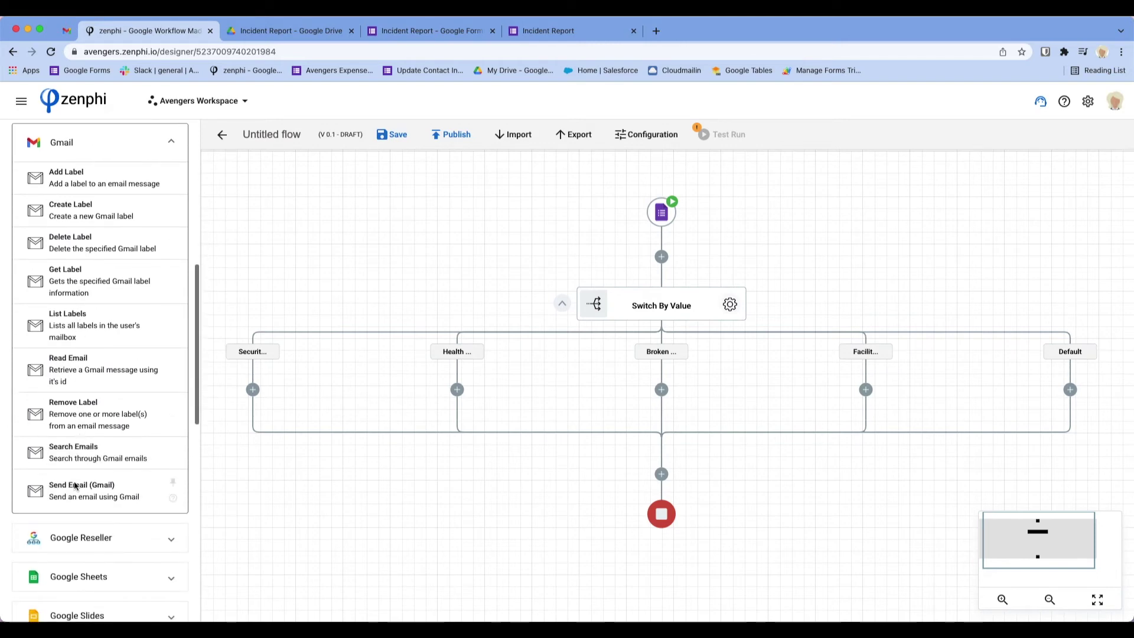
drag(77, 488, 252, 389)
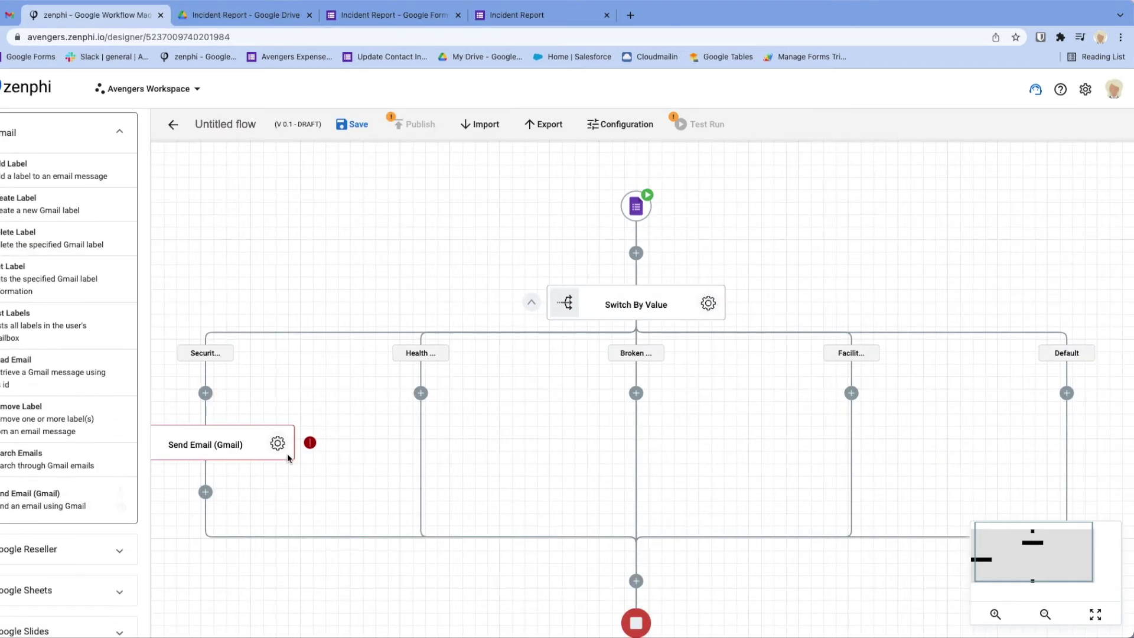
Set its subject to 'Security issue in' followed by the Incident Location token
click(277, 444)
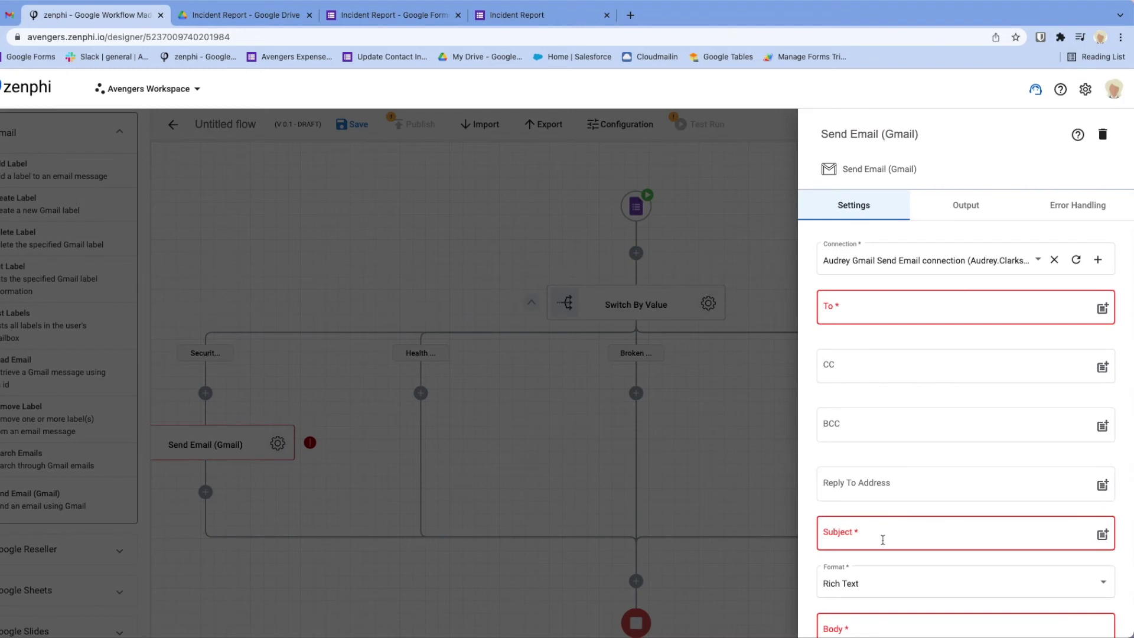
click(882, 540)
text(Se)
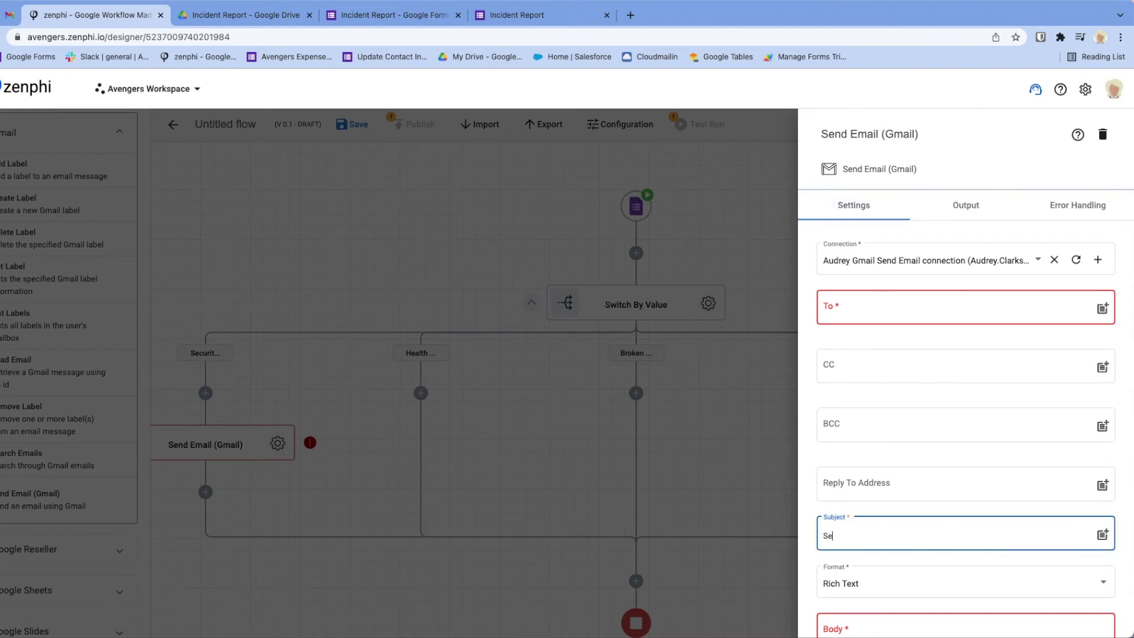
text(curity issue in)
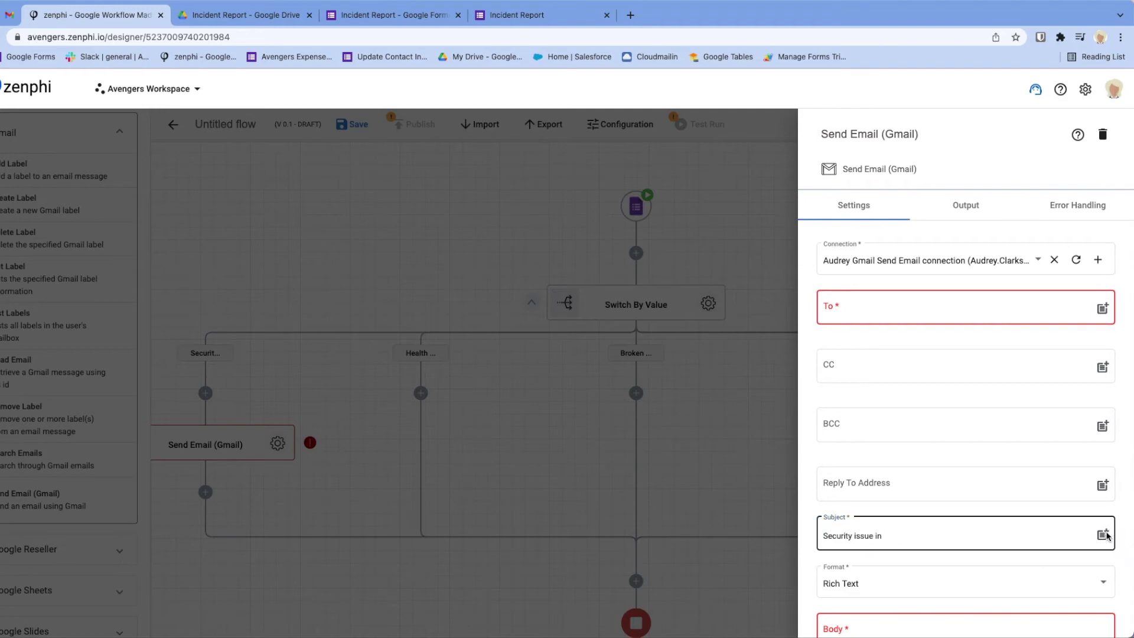
click(1103, 535)
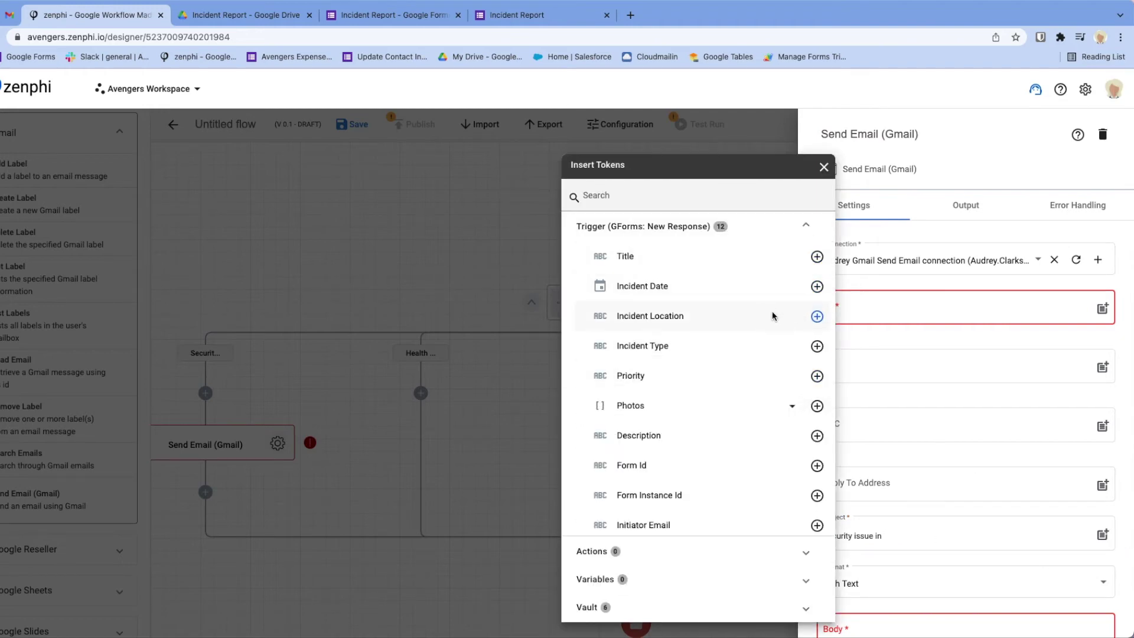
click(816, 316)
click(966, 596)
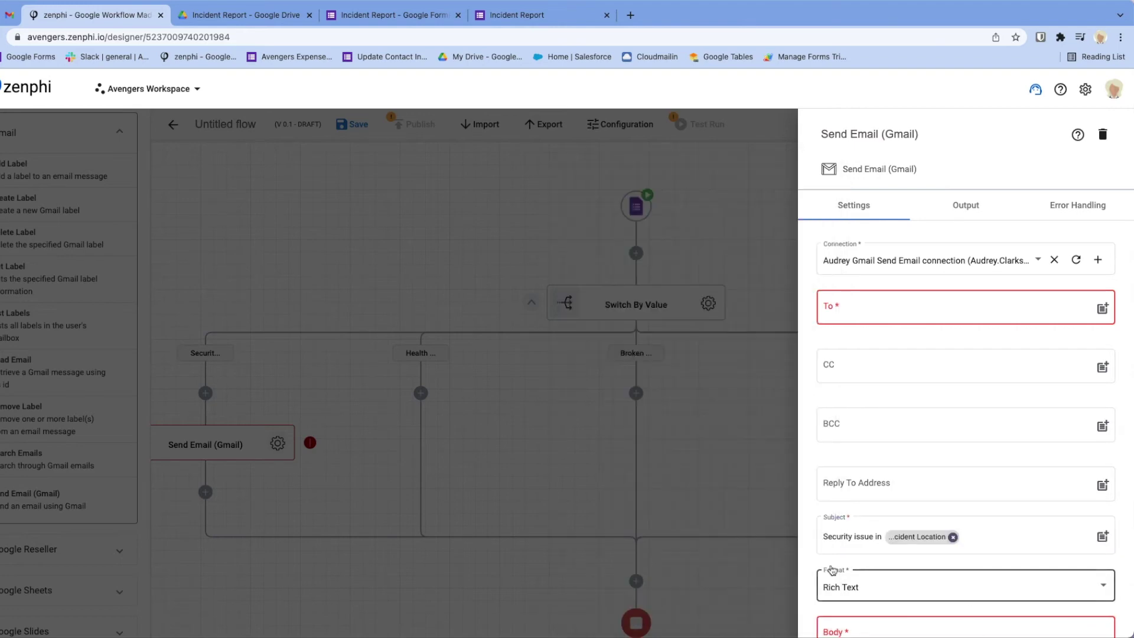
click(381, 555)
Copy the Security send-email step and paste it onto the Health branch
right_click(243, 430)
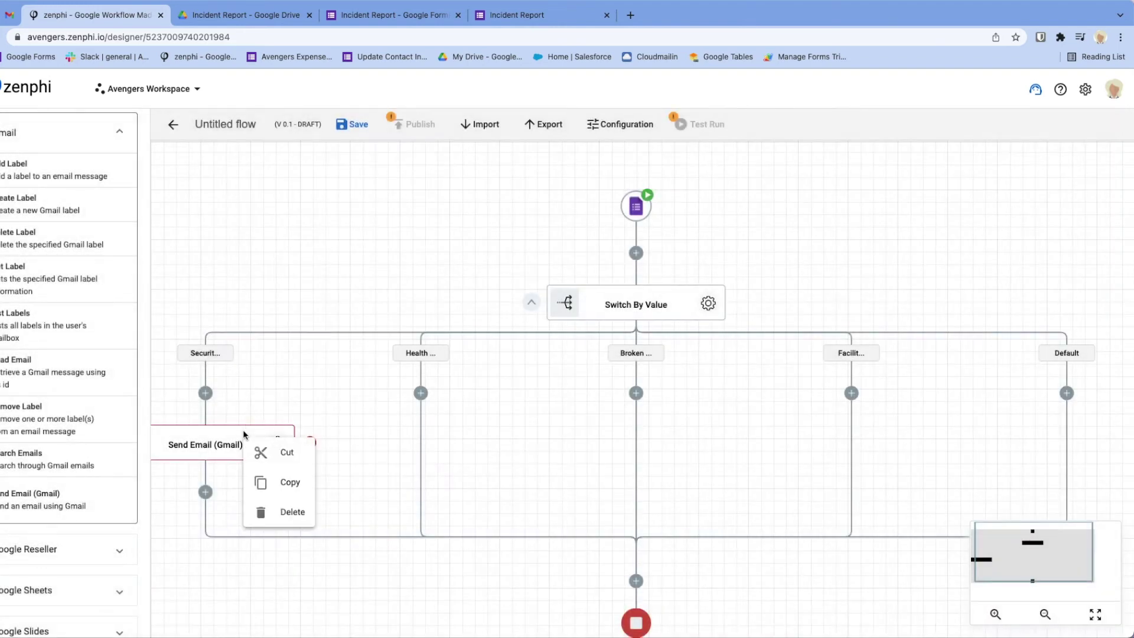
click(282, 481)
right_click(421, 392)
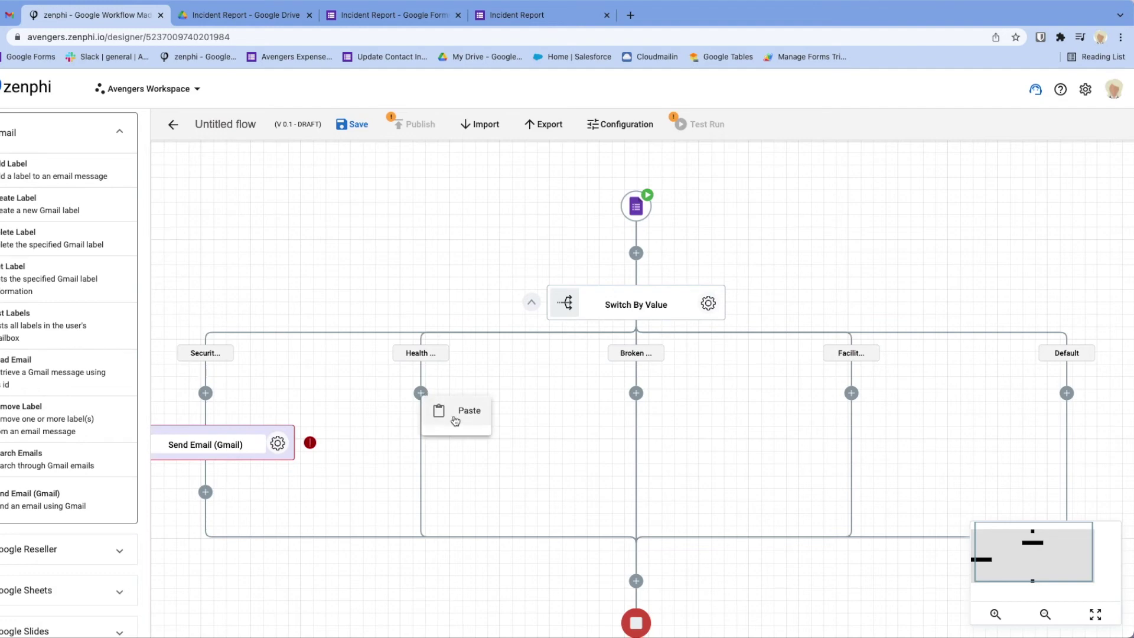
click(466, 411)
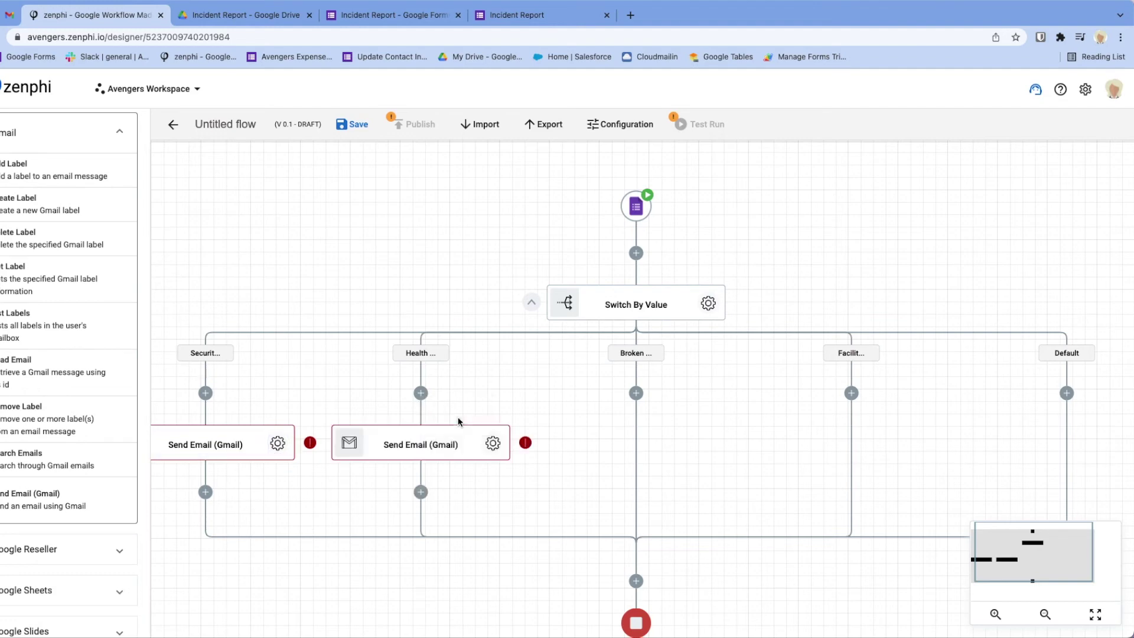
Change the pasted step's subject to 'H&S issue in' plus the Incident Location token
click(493, 443)
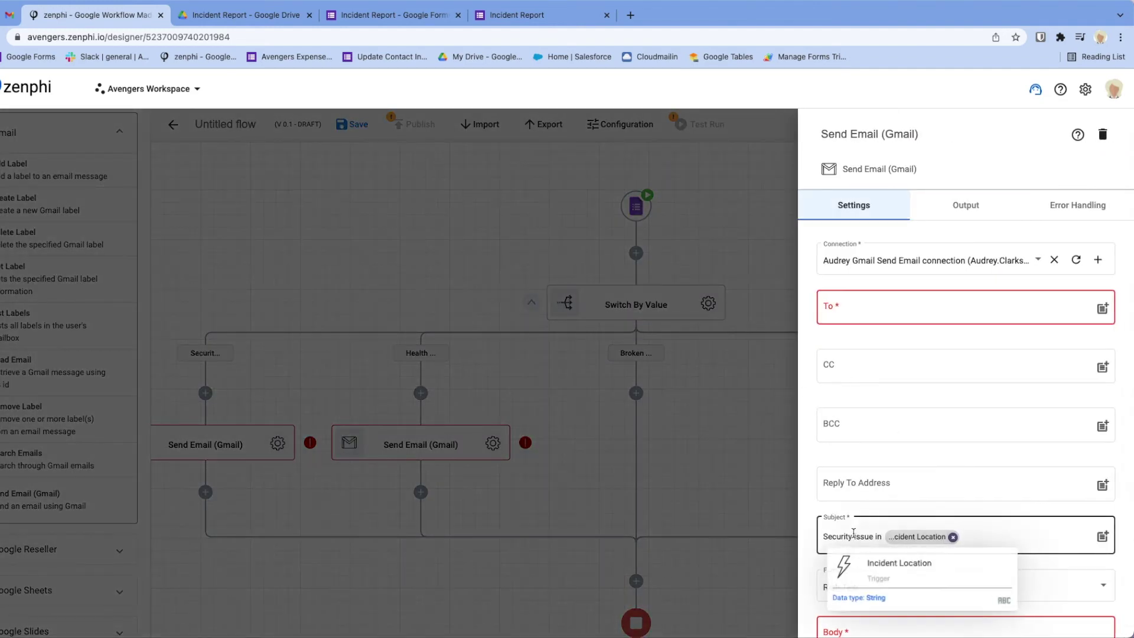
drag(876, 536, 807, 537)
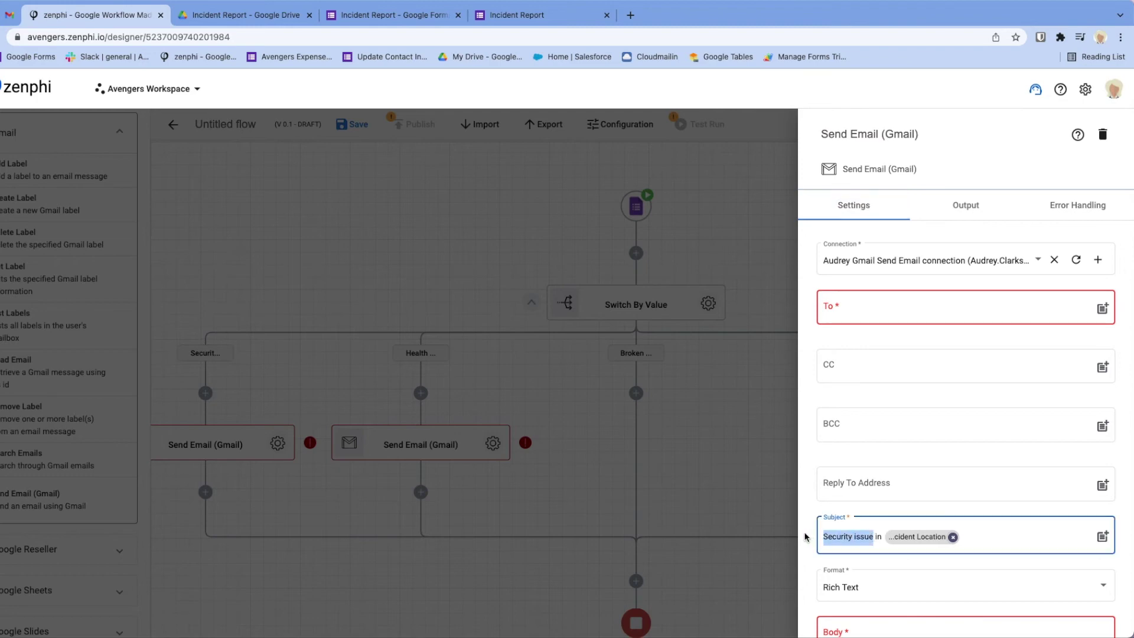
text(H)
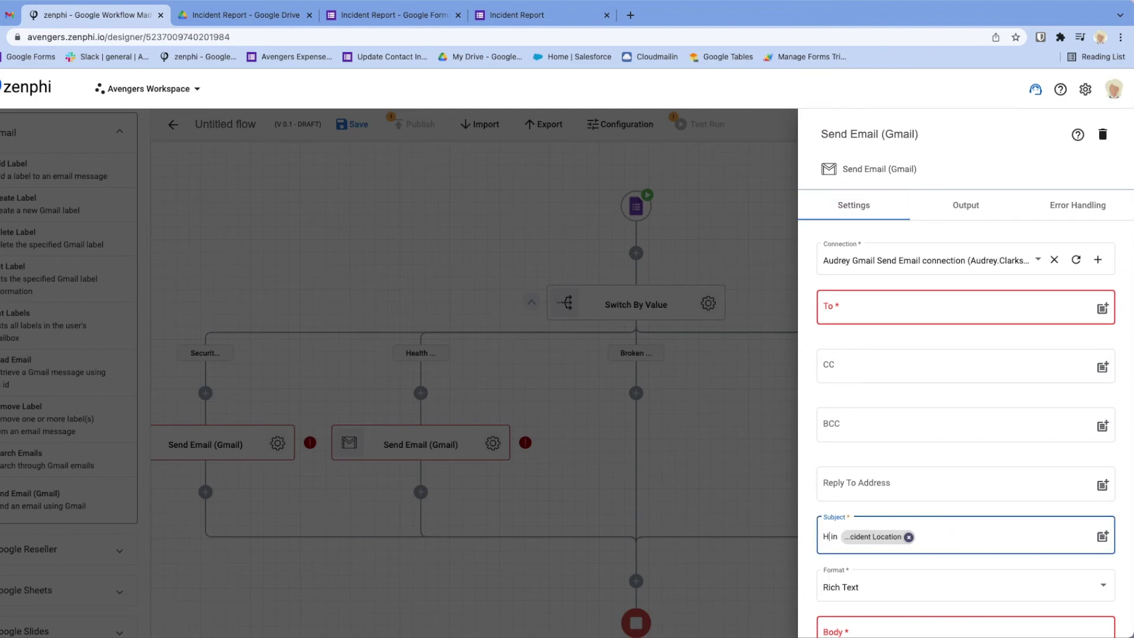
text(&S)
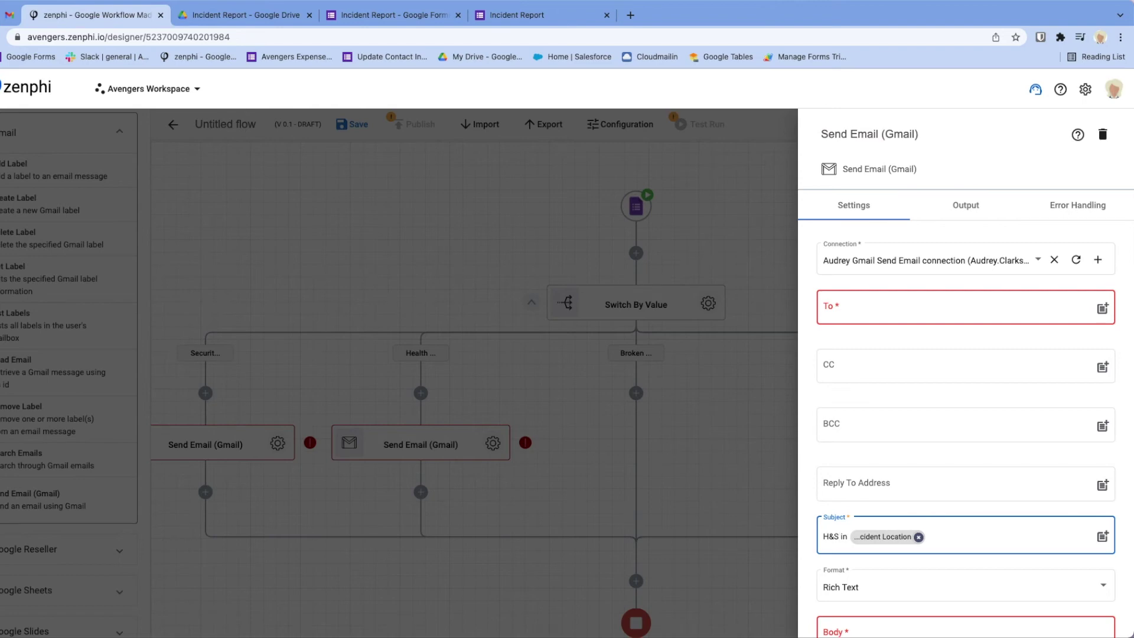
text( issue)
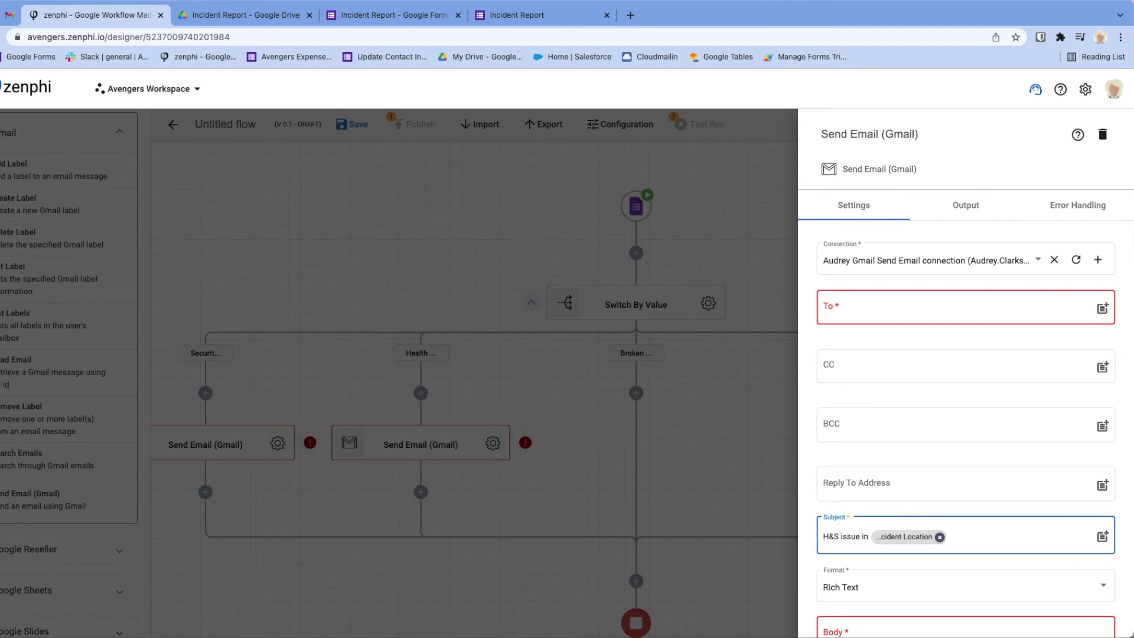
scroll(966, 539, down, 4)
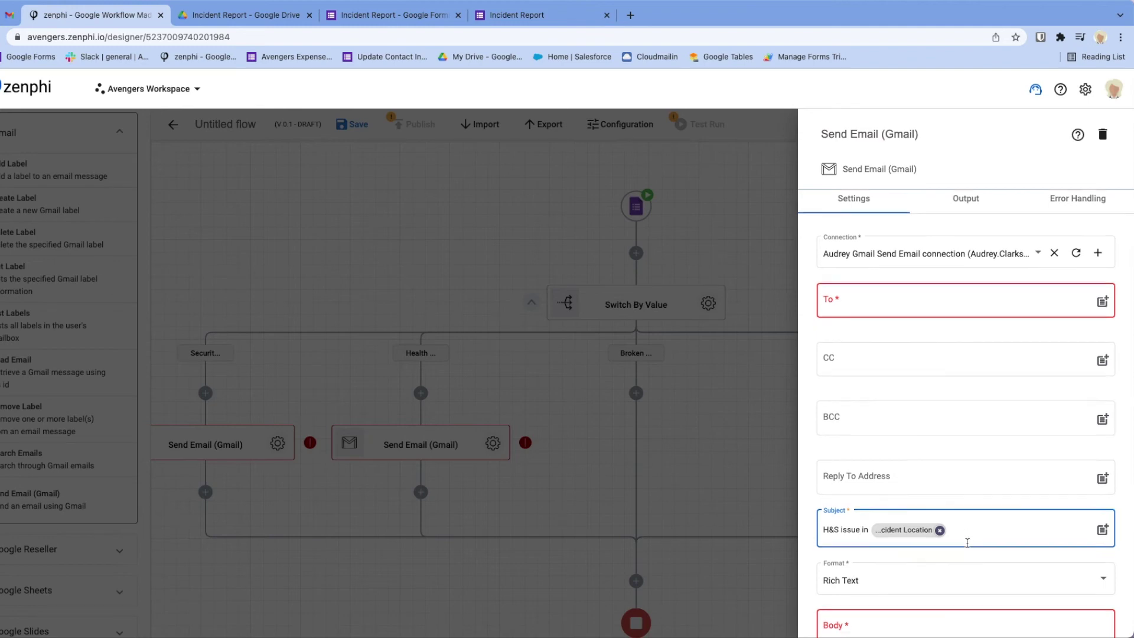
click(721, 459)
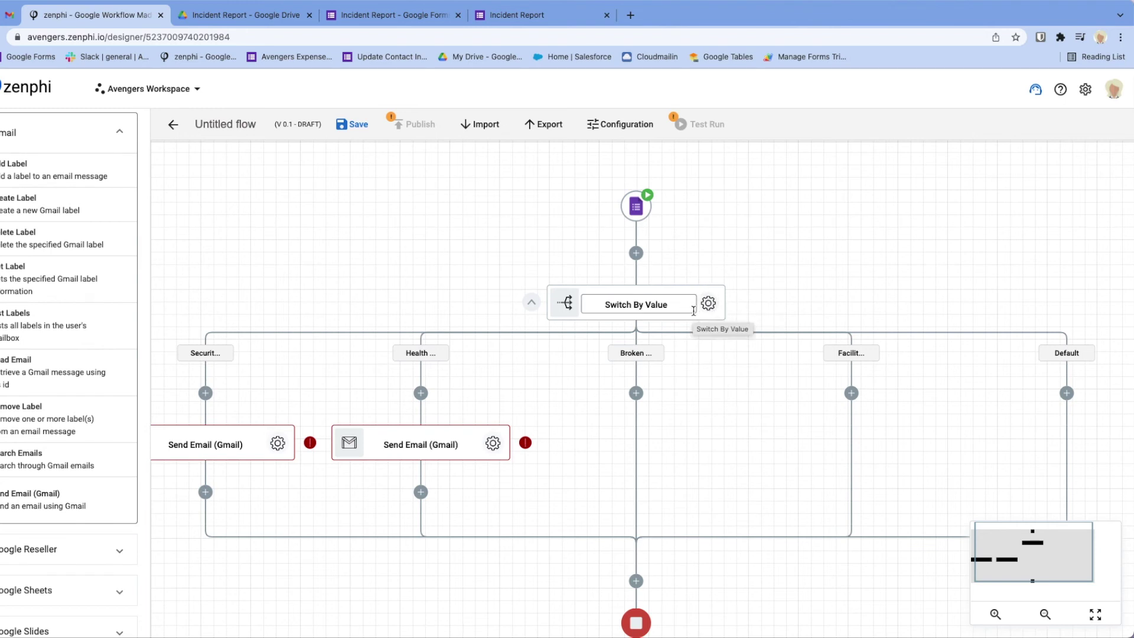
click(707, 303)
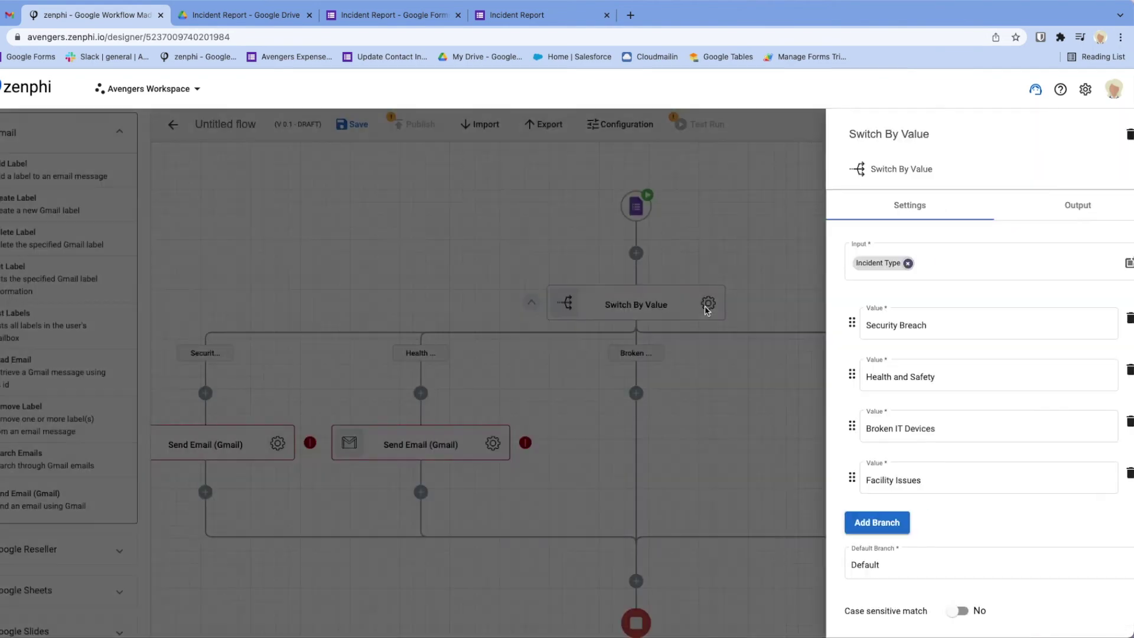
click(691, 260)
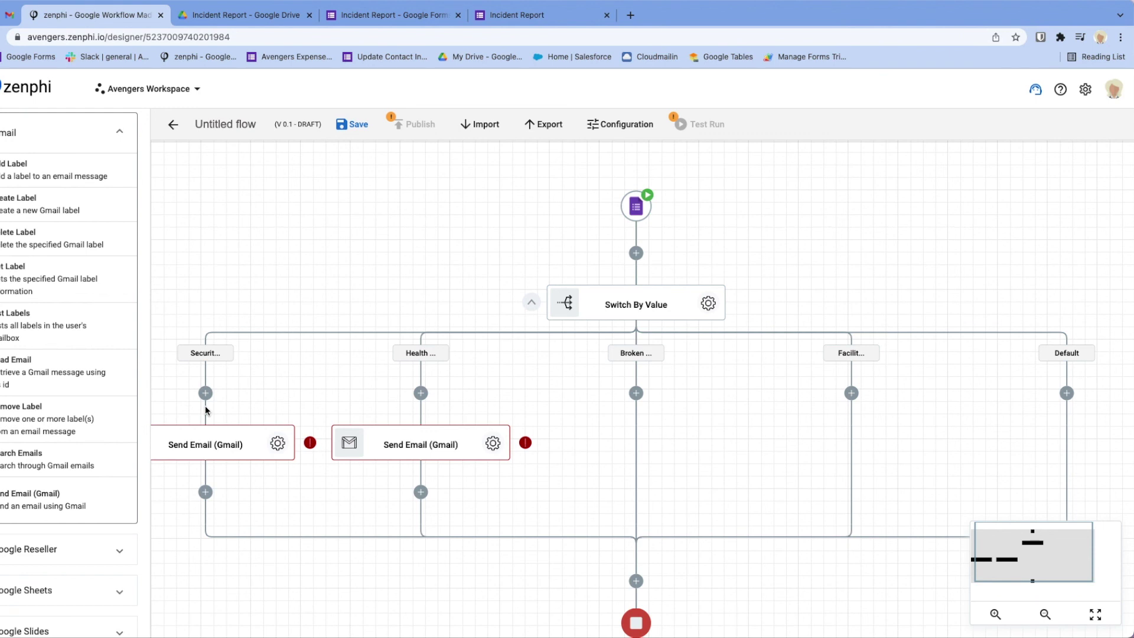
Drag a Condition from Control Flow onto the Security branch's top plus, above Send Email
drag(243, 405, 474, 359)
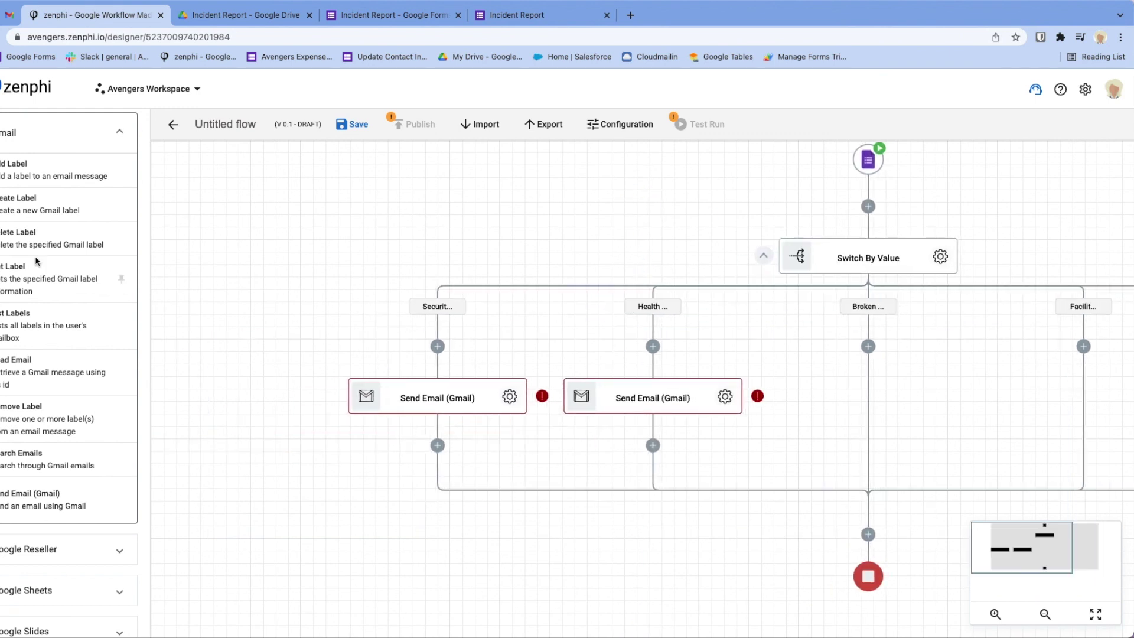
scroll(34, 256, up, 8)
click(37, 233)
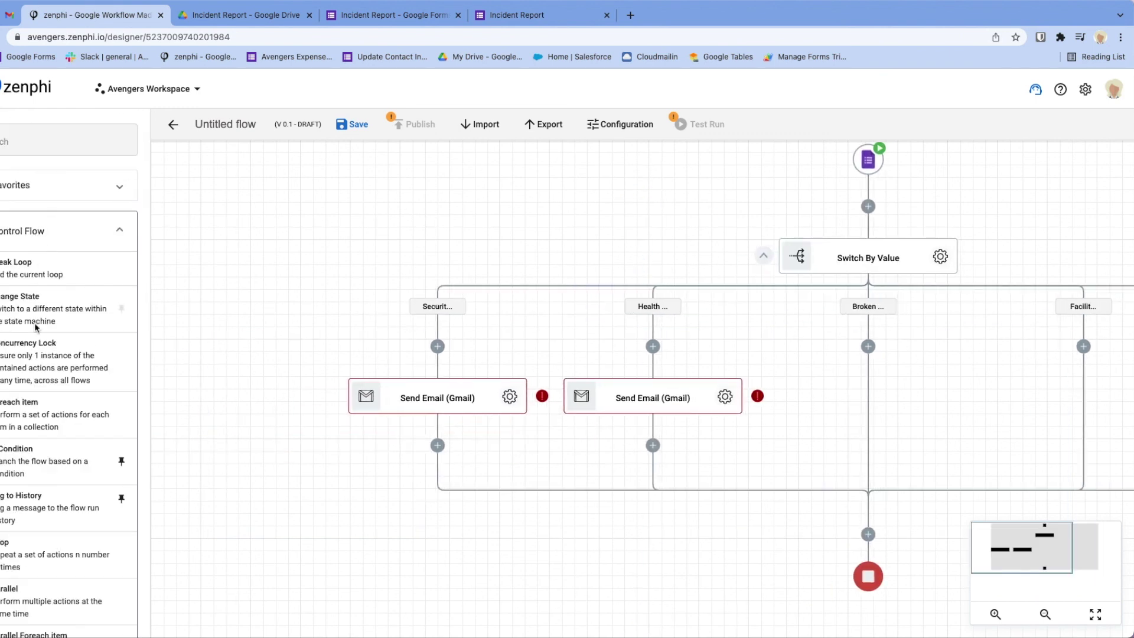
drag(2, 465, 438, 347)
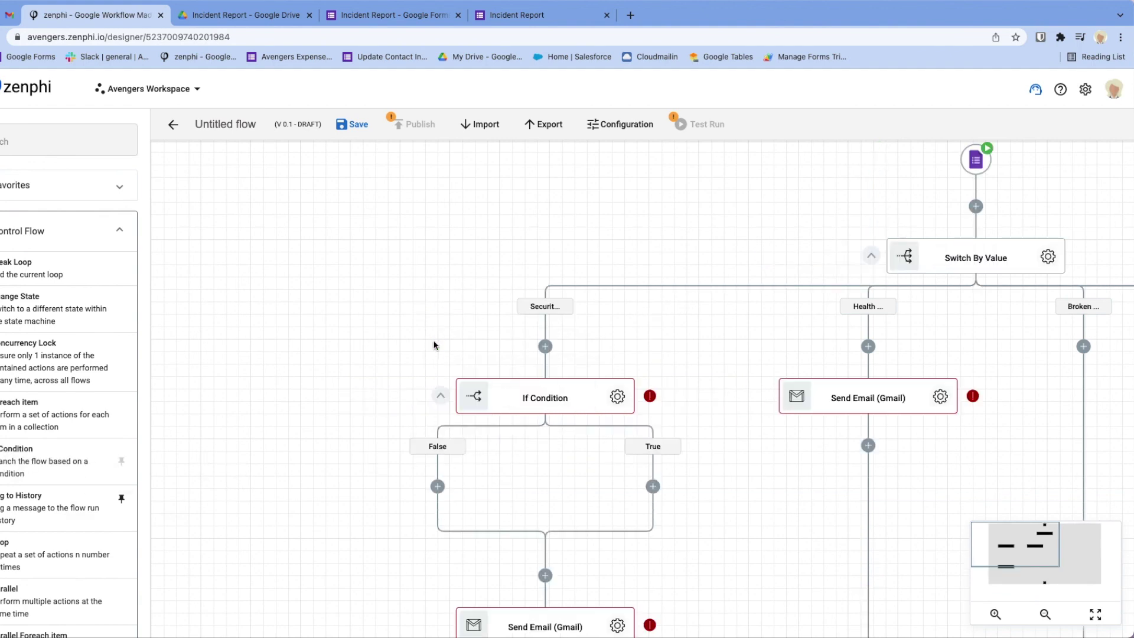
scroll(741, 486, down, 2)
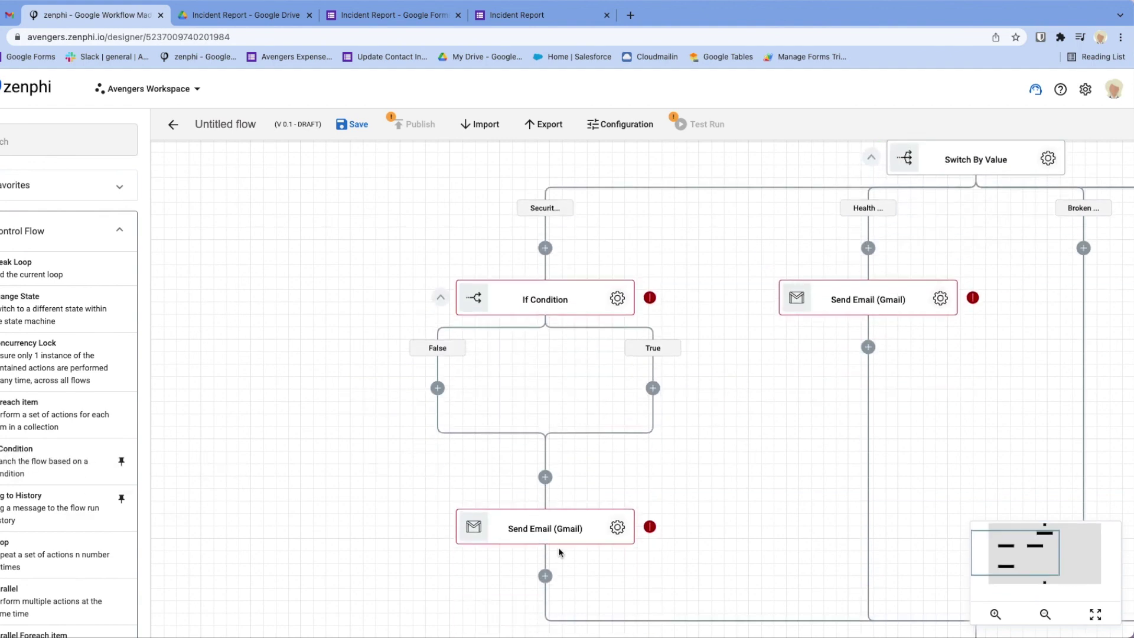